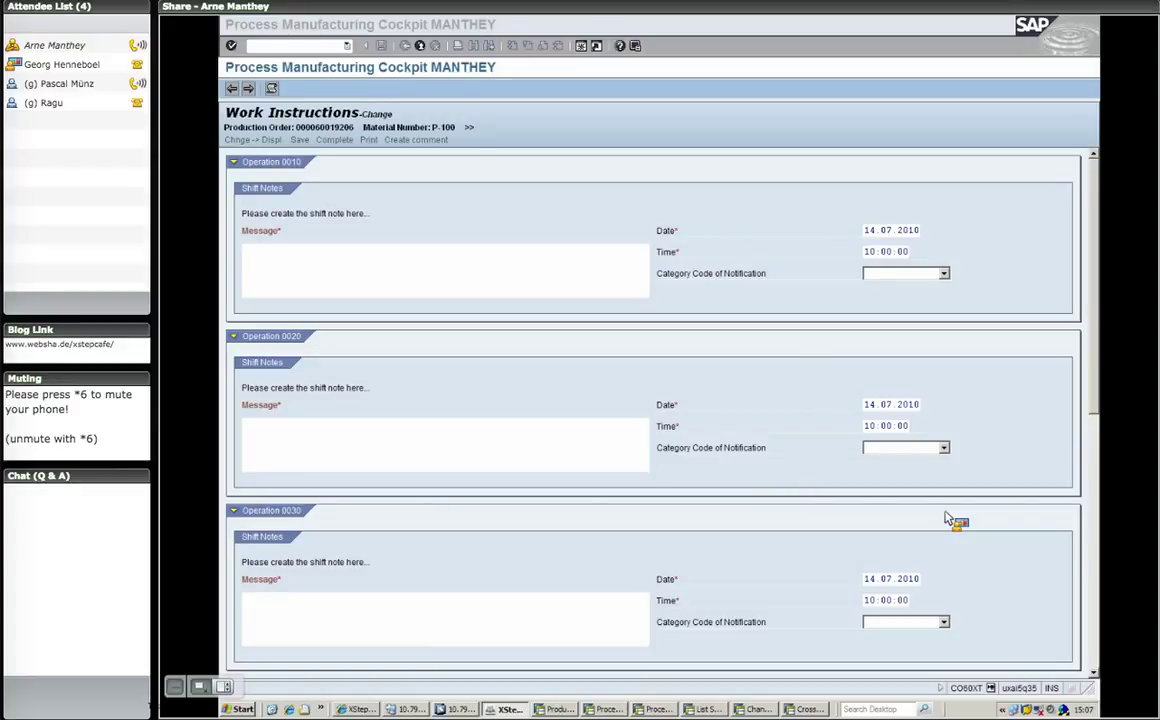
Switch to the process message categories of plant 1000 and open the destinations assigned to category PI_COMM.
{"action": "left_click", "coordinate": [716, 522]}
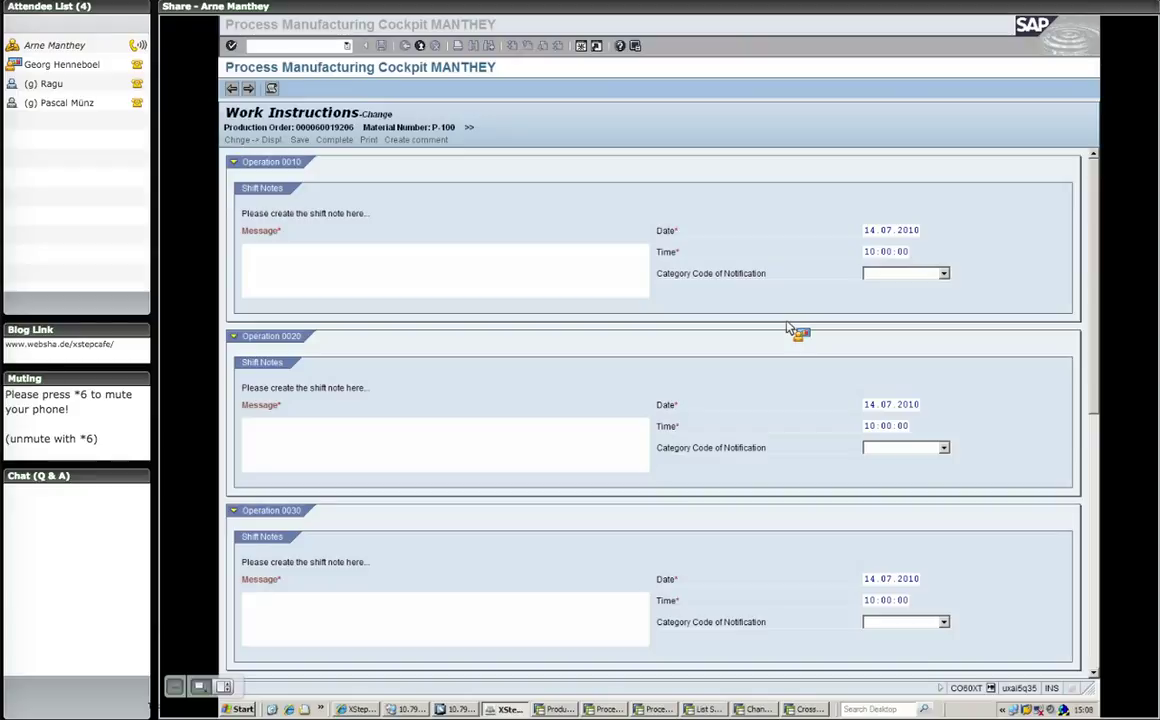
{"action": "left_click", "coordinate": [800, 709]}
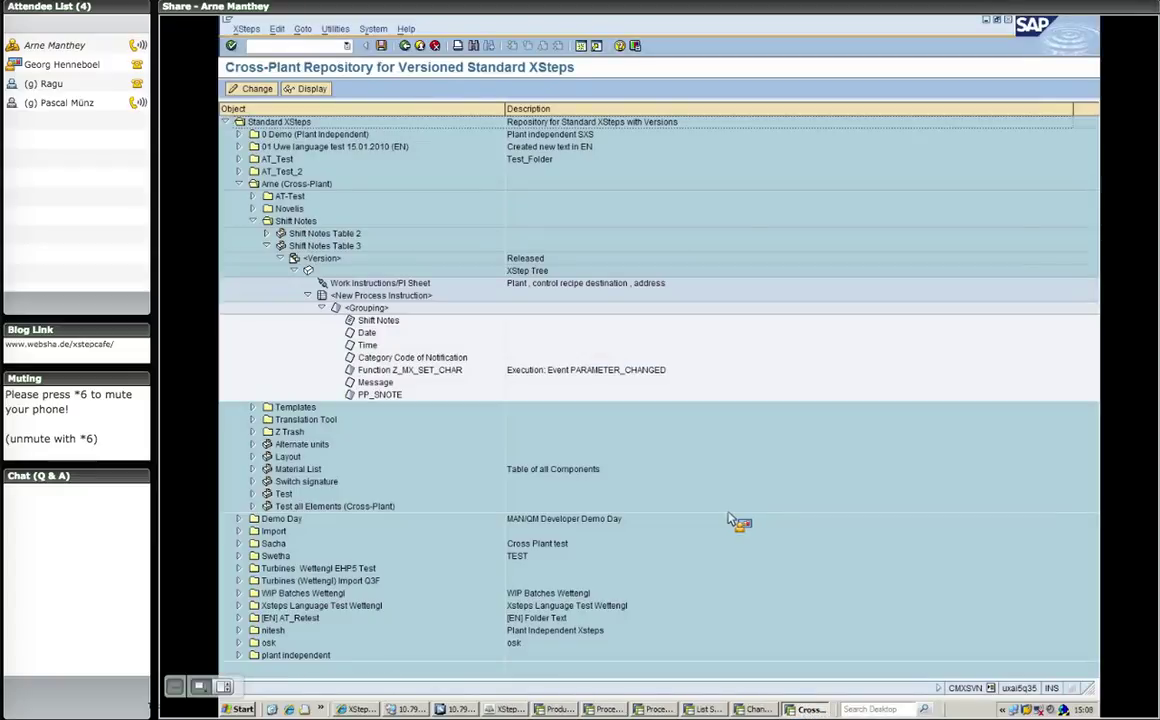
{"action": "left_click", "coordinate": [758, 709]}
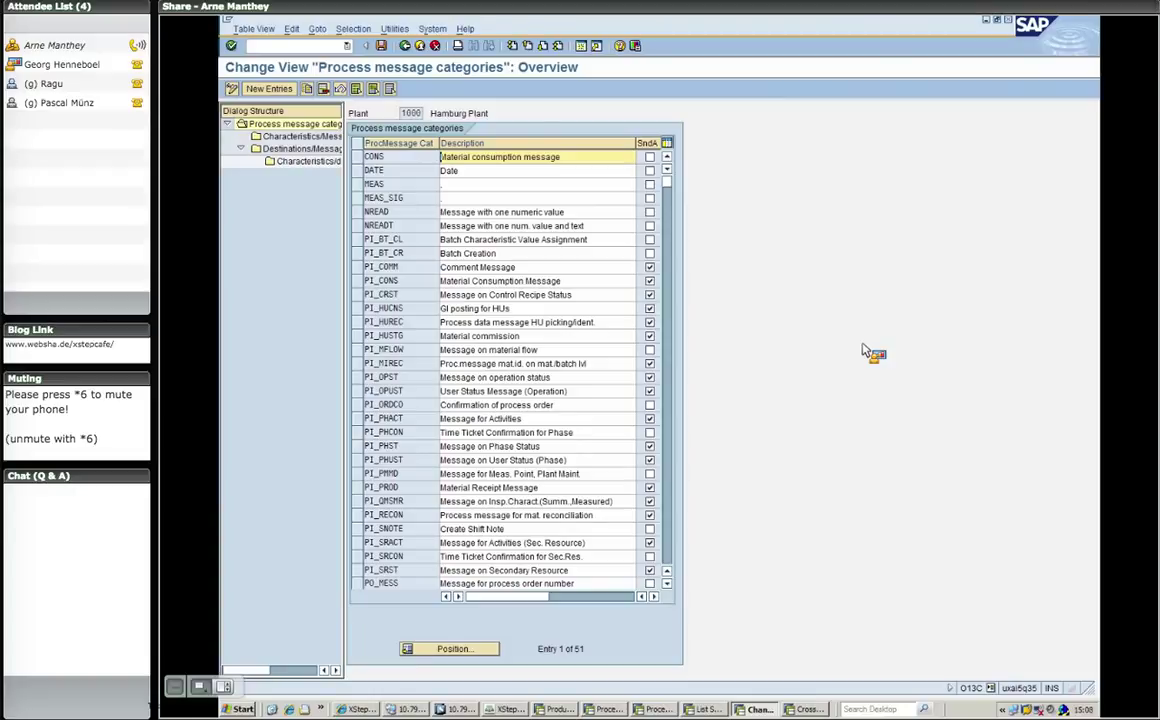
{"action": "double_click", "coordinate": [302, 148]}
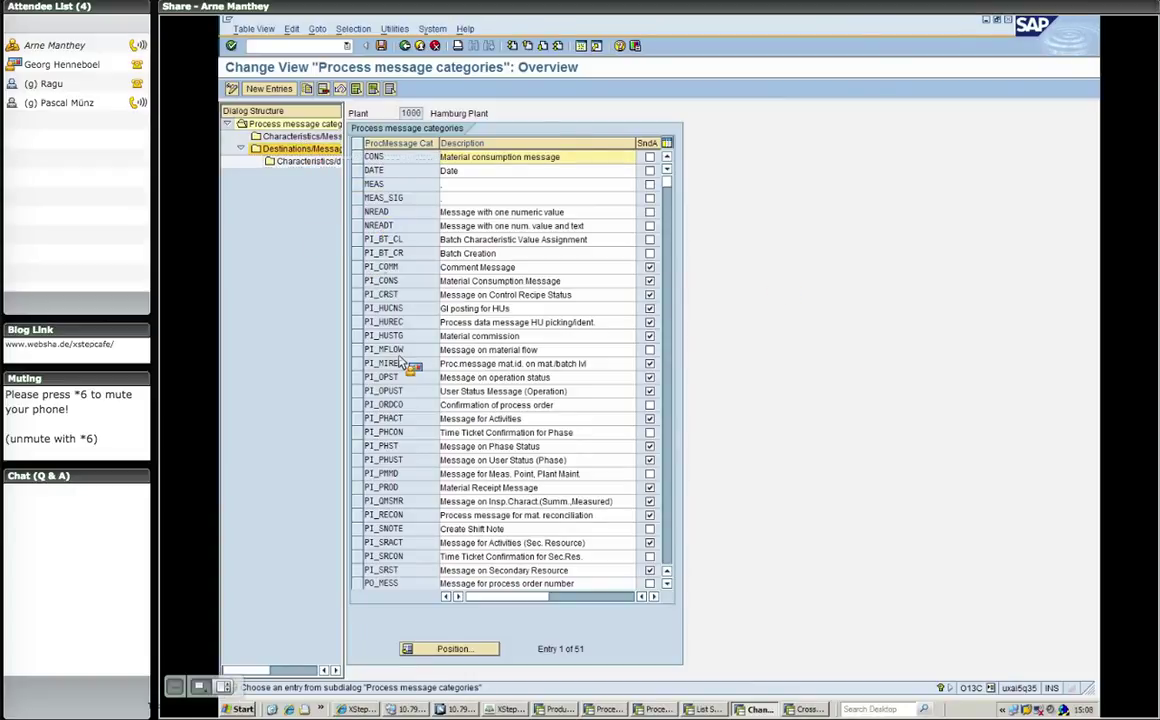
{"action": "left_click", "coordinate": [355, 267]}
{"action": "double_click", "coordinate": [298, 150]}
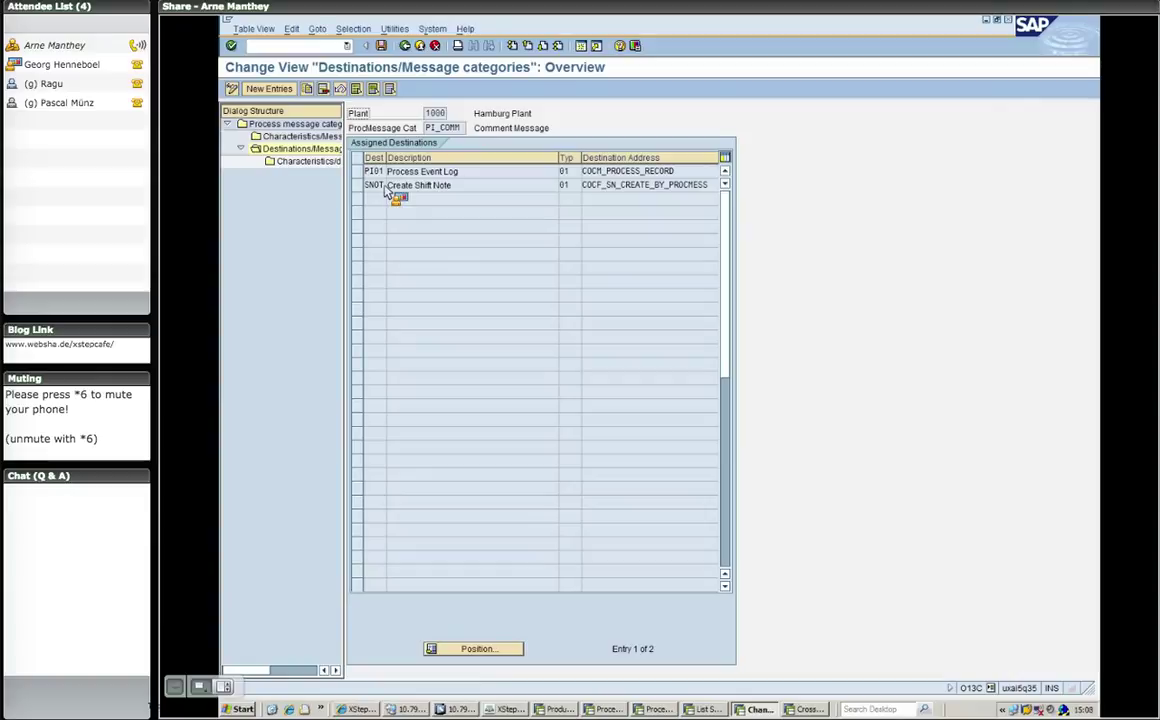
Adjust the Dest, Description and Destination Address column widths in the assigned destinations table so the entries are fully readable.
{"action": "left_click_drag", "start_coordinate": [387, 162], "coordinate": [405, 185]}
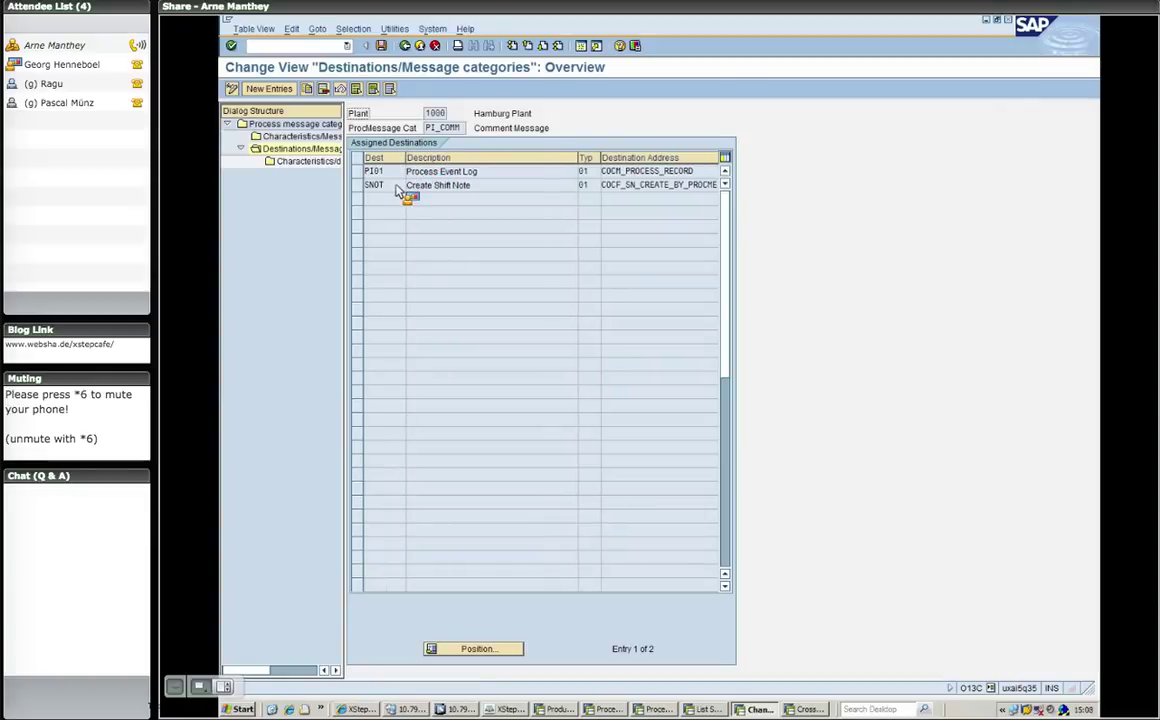
{"action": "left_click_drag", "start_coordinate": [578, 158], "coordinate": [515, 158]}
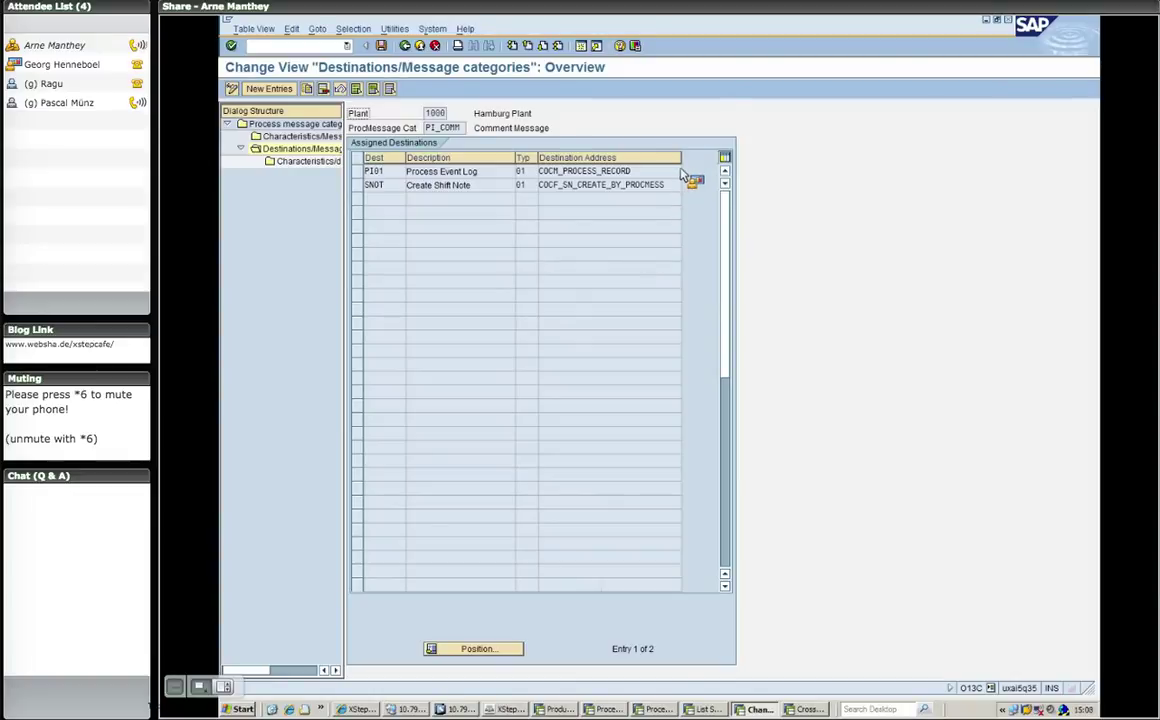
{"action": "left_click_drag", "start_coordinate": [681, 165], "coordinate": [691, 167]}
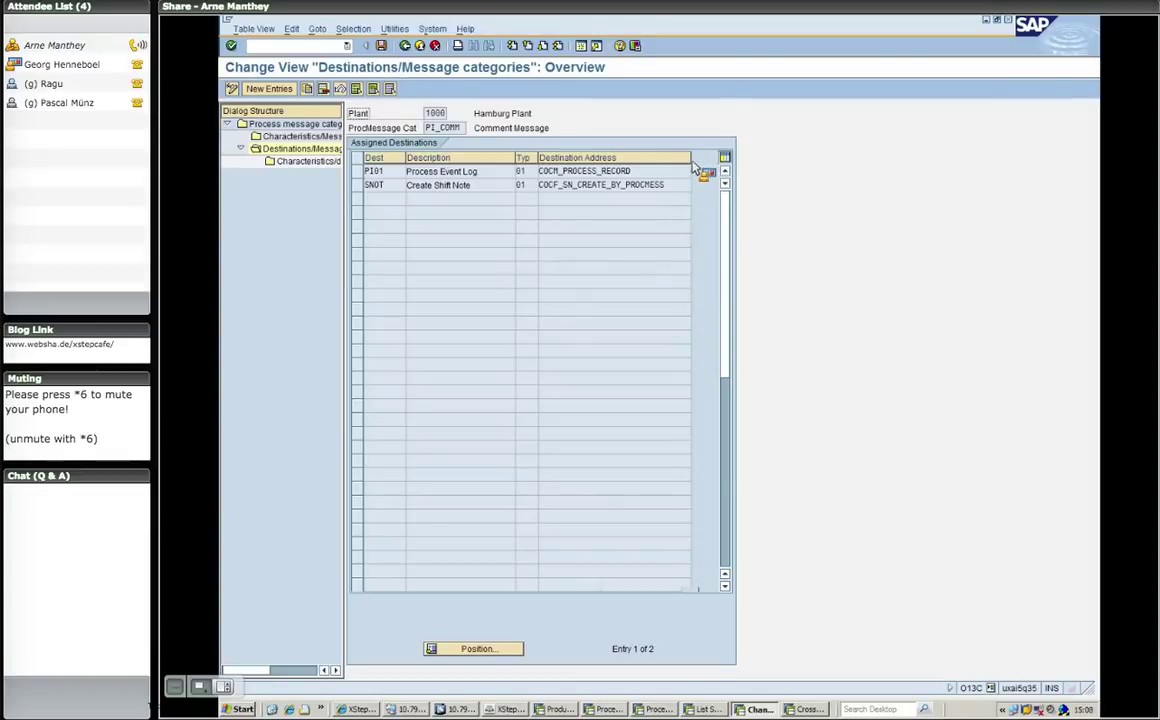
Examine the destination address of the Create Shift Note destination and the PI_COMM message category it belongs to.
{"action": "double_click", "coordinate": [650, 186]}
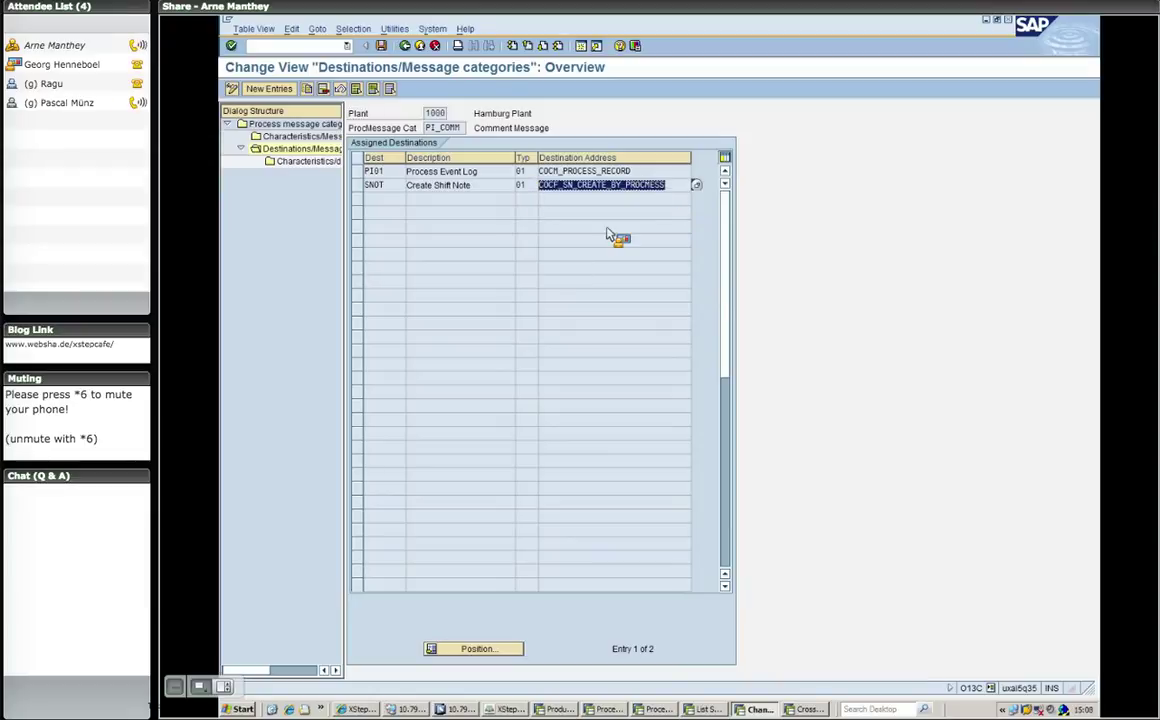
{"action": "left_click", "coordinate": [676, 187]}
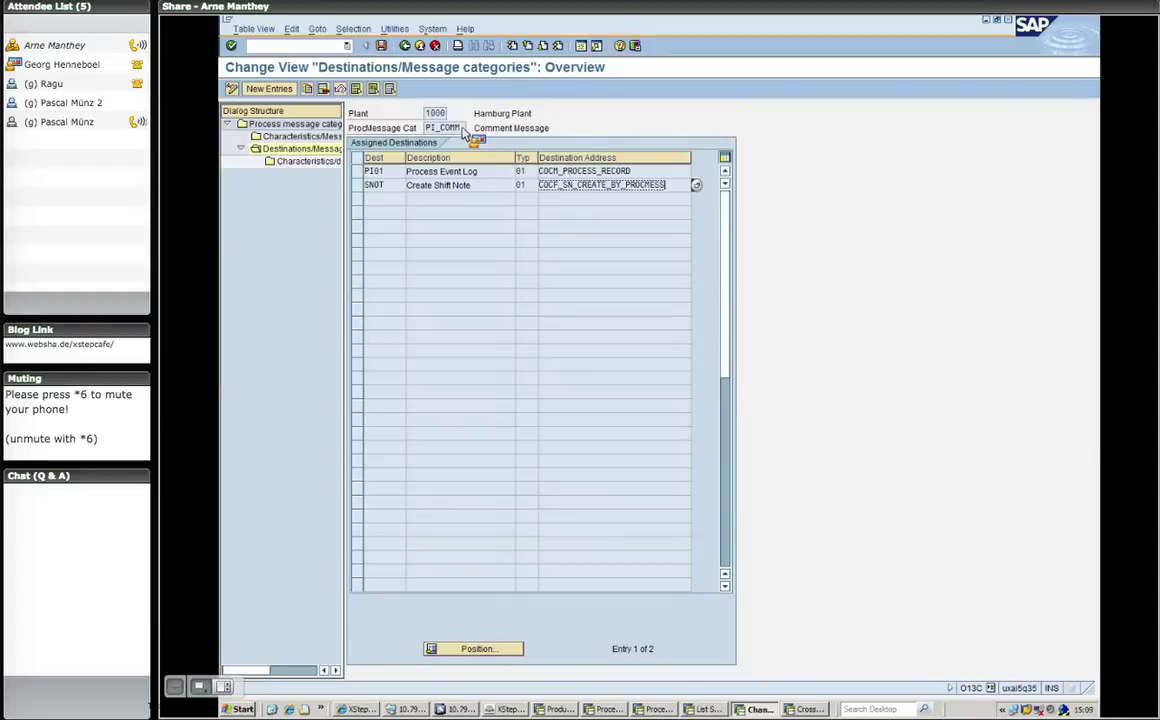
{"action": "left_click_drag", "start_coordinate": [465, 132], "coordinate": [413, 130]}
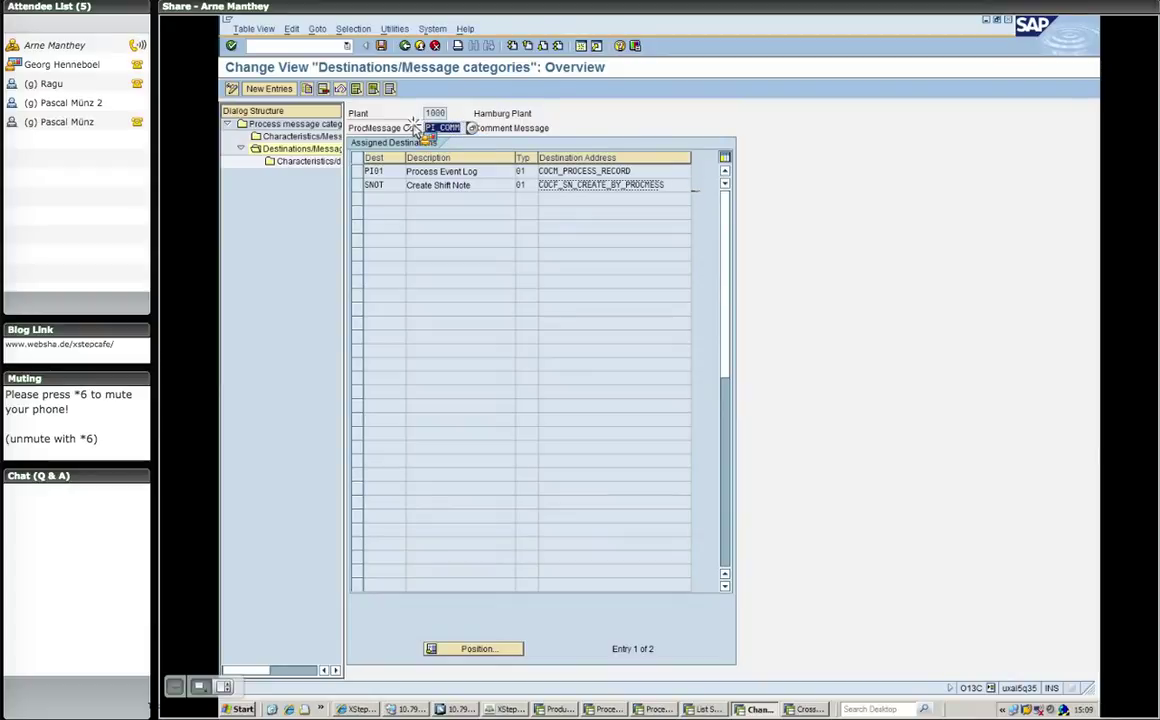
{"action": "left_click", "coordinate": [566, 131]}
{"action": "left_click_drag", "start_coordinate": [566, 131], "coordinate": [466, 132]}
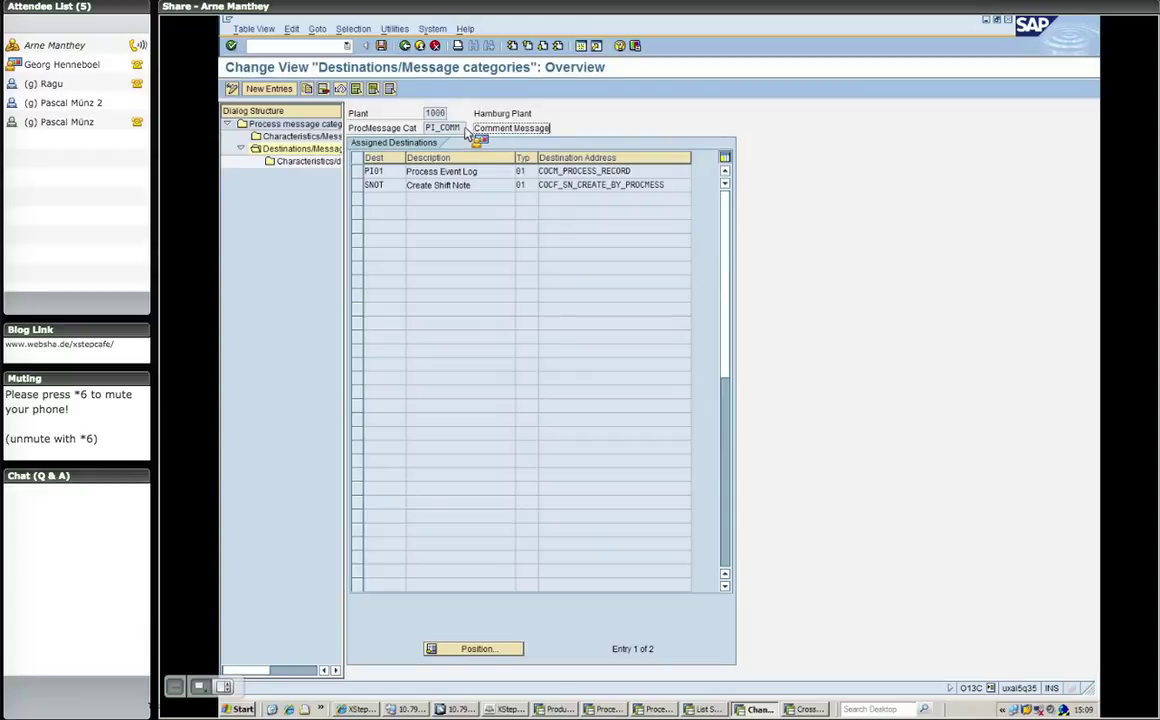
Select the SNOT destination of PI_COMM, review its destination address, and open its characteristics and destination-specific target fields.
{"action": "left_click", "coordinate": [358, 186]}
{"action": "left_click_drag", "start_coordinate": [356, 256], "coordinate": [640, 193]}
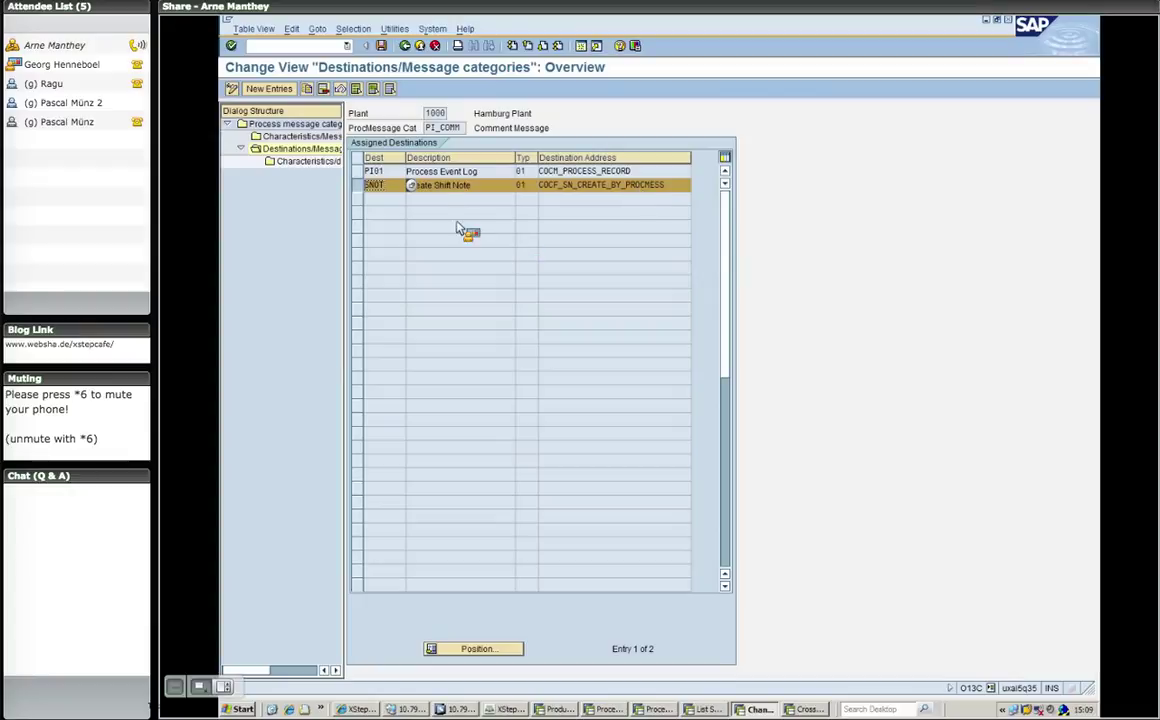
{"action": "left_click", "coordinate": [366, 186]}
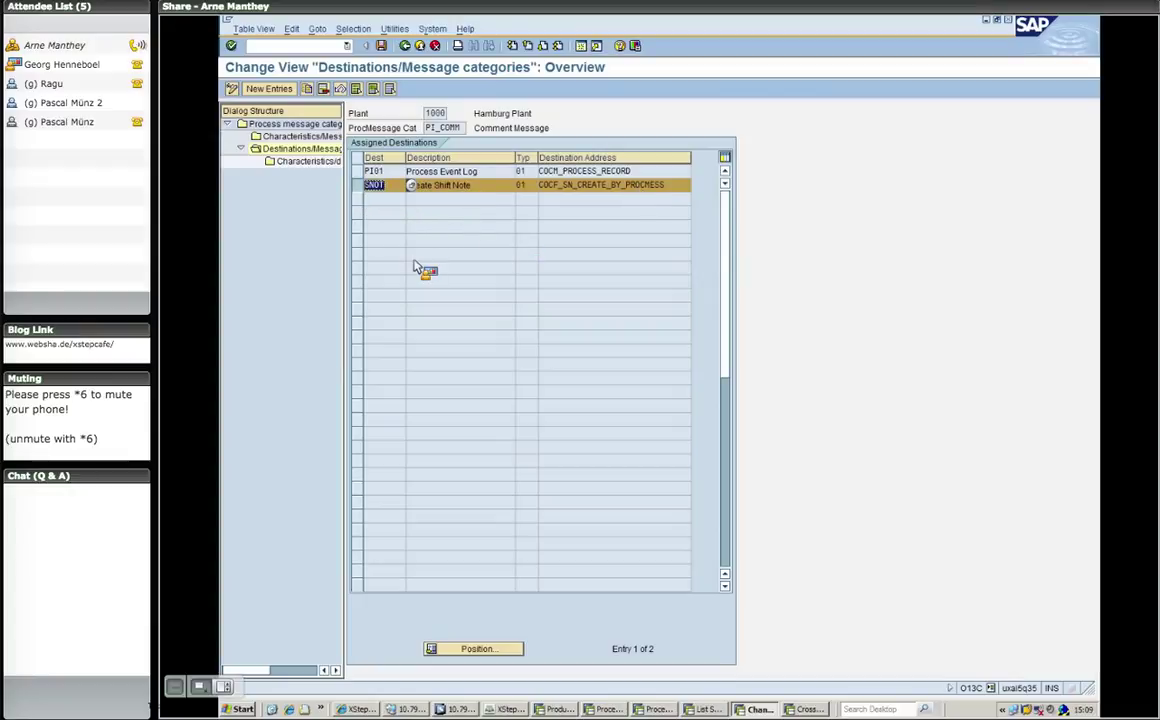
{"action": "left_click_drag", "start_coordinate": [684, 188], "coordinate": [460, 176]}
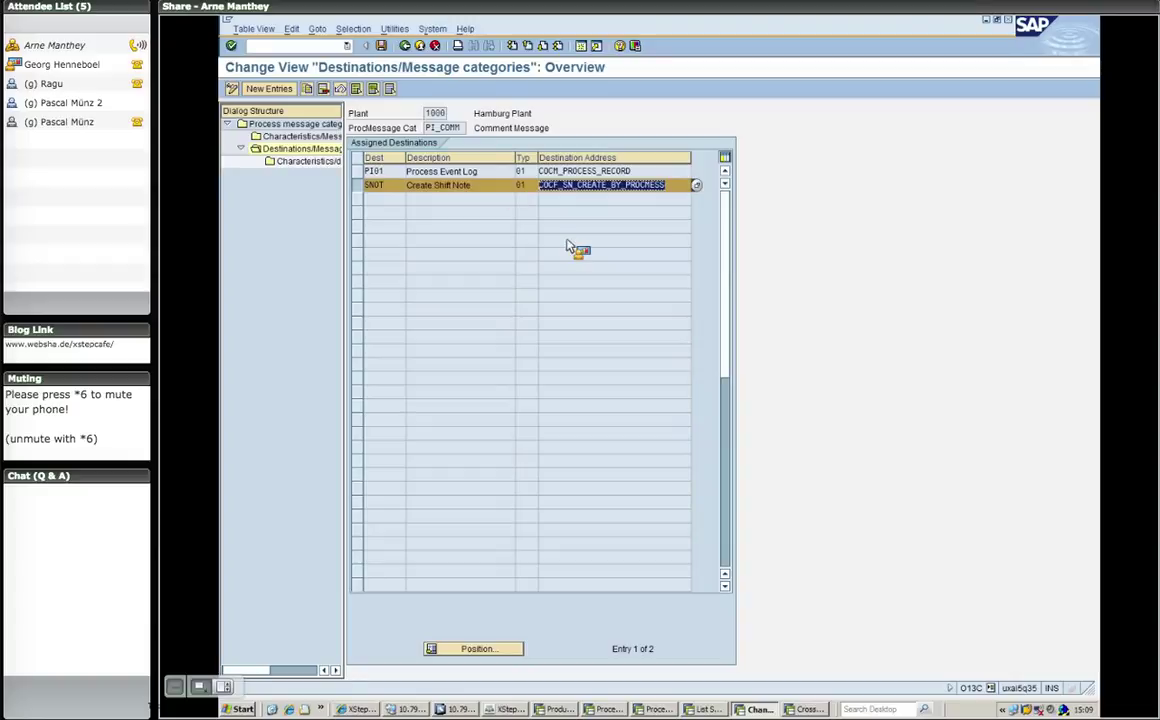
{"action": "left_click_drag", "start_coordinate": [677, 193], "coordinate": [470, 192]}
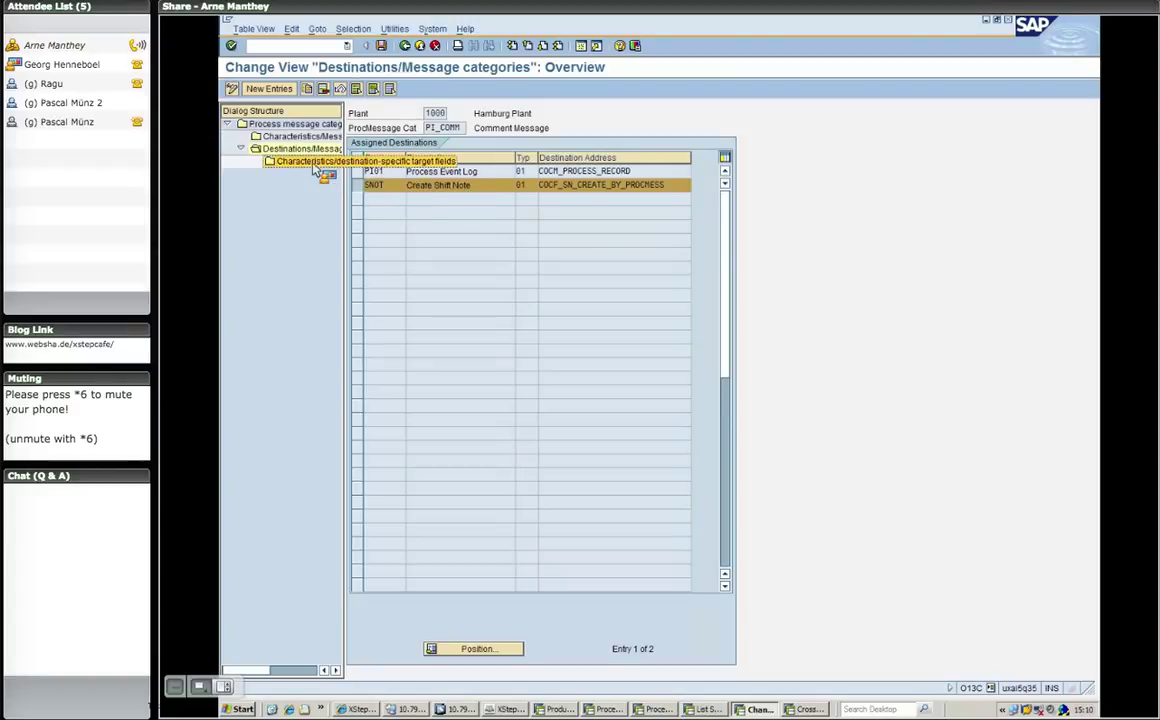
{"action": "double_click", "coordinate": [322, 161]}
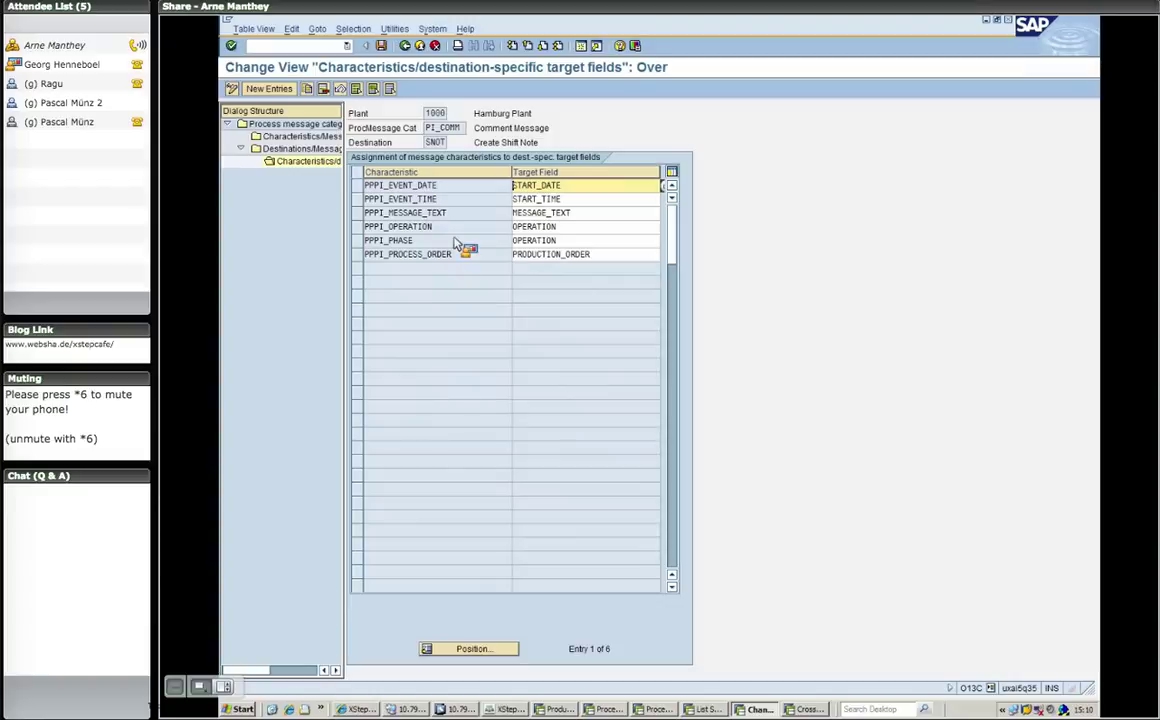
Mark PPPI_OPERATION and PPPI_PHASE and examine the target fields assigned to them.
{"action": "left_click", "coordinate": [355, 230]}
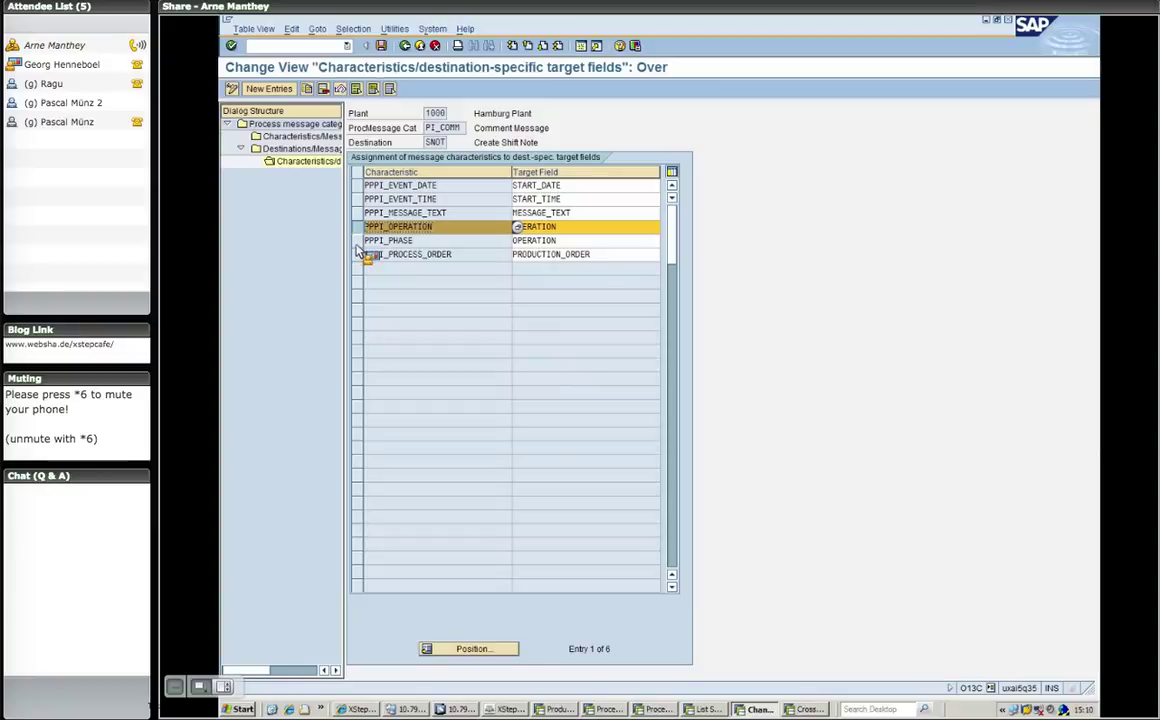
{"action": "left_click", "coordinate": [354, 242]}
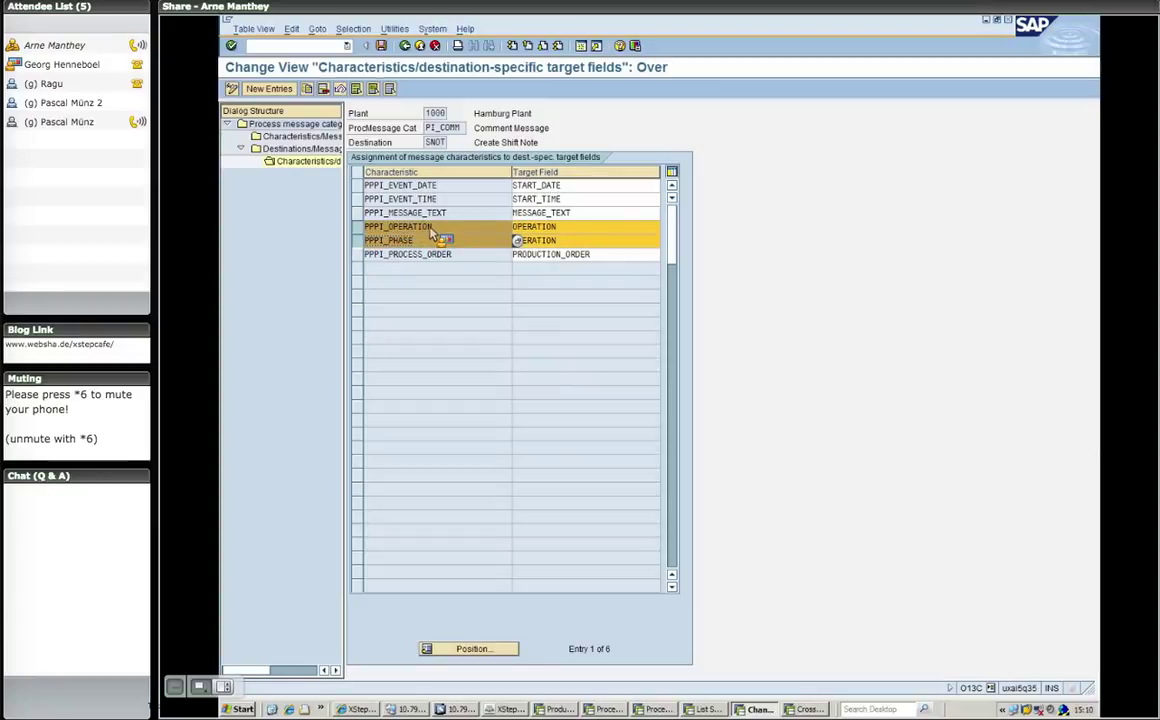
{"action": "left_click_drag", "start_coordinate": [429, 234], "coordinate": [560, 250]}
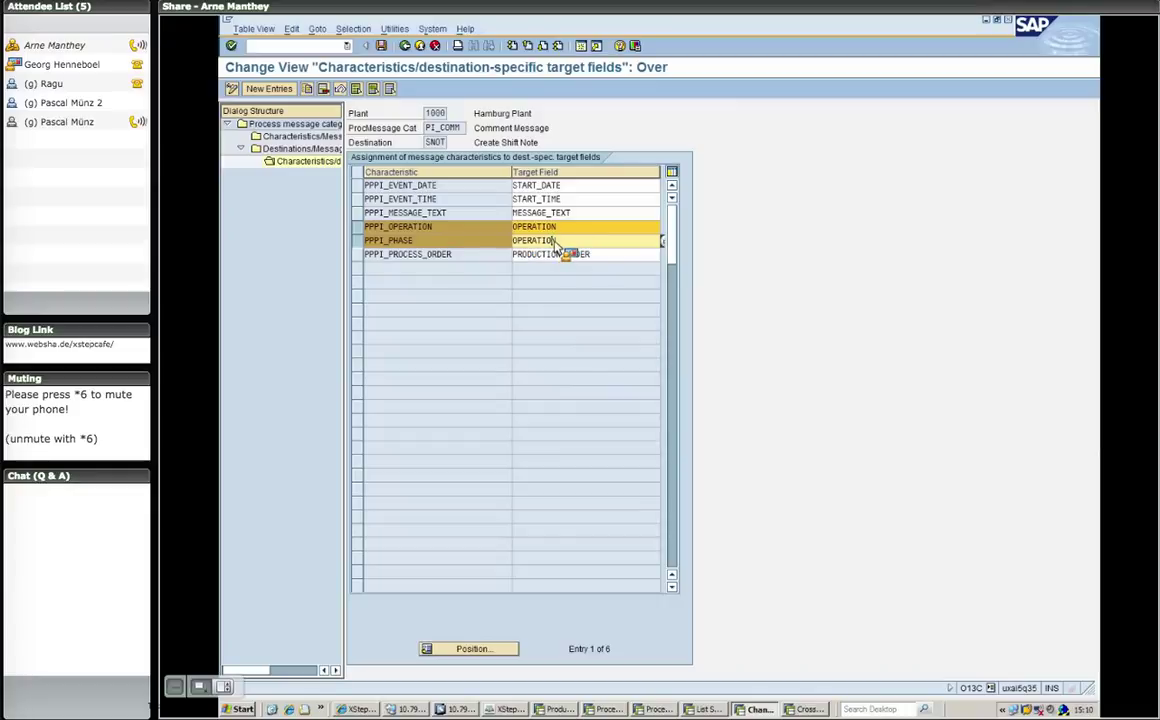
{"action": "left_click_drag", "start_coordinate": [556, 244], "coordinate": [580, 243]}
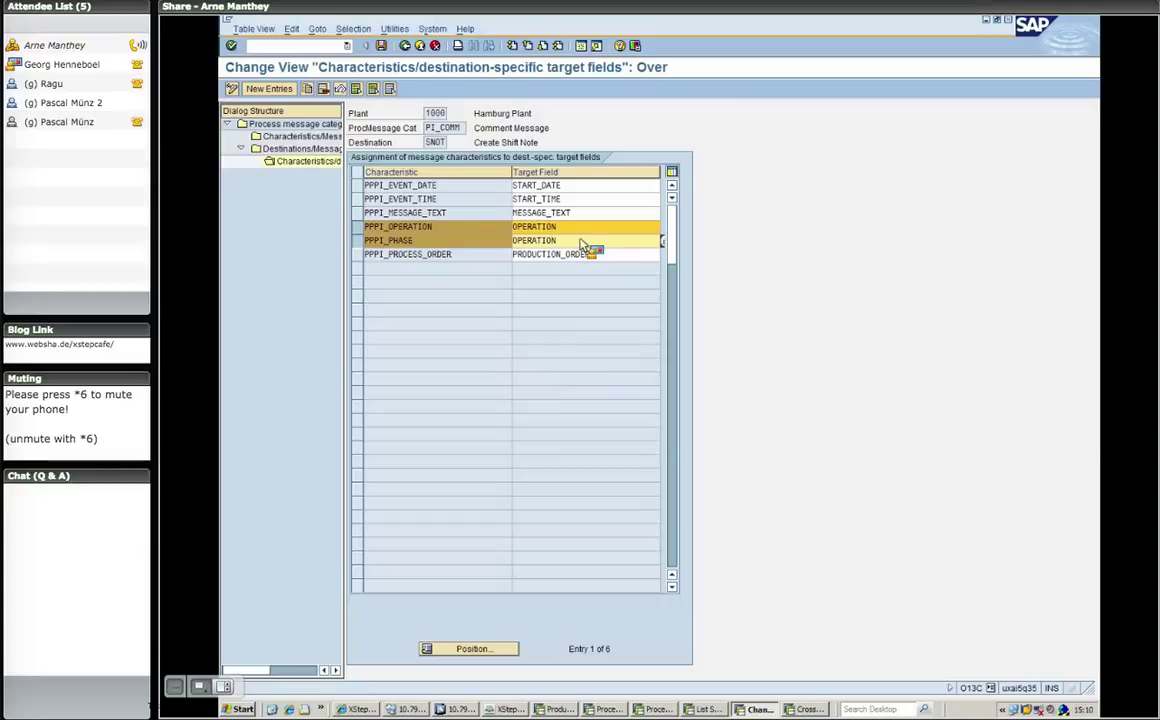
{"action": "left_click_drag", "start_coordinate": [583, 243], "coordinate": [388, 76]}
Return to the process message categories, find the shift note categories, and open the characteristics assigned to PP_SNOTE.
{"action": "double_click", "coordinate": [293, 124]}
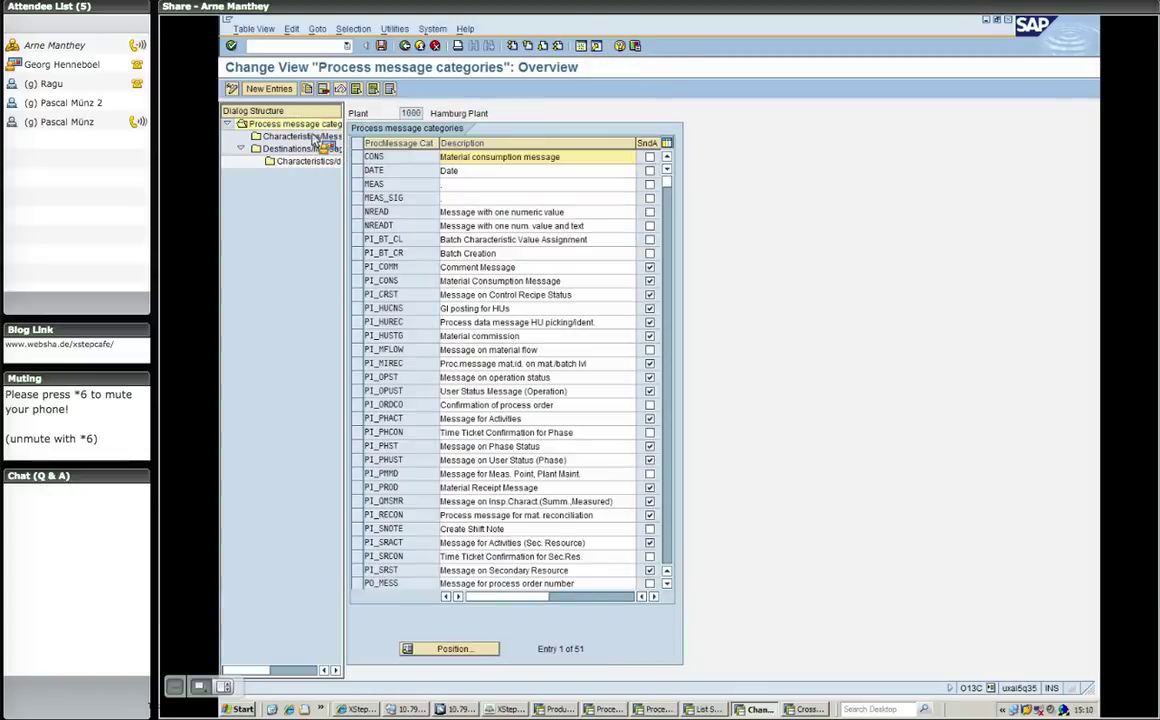
{"action": "left_click", "coordinate": [356, 528]}
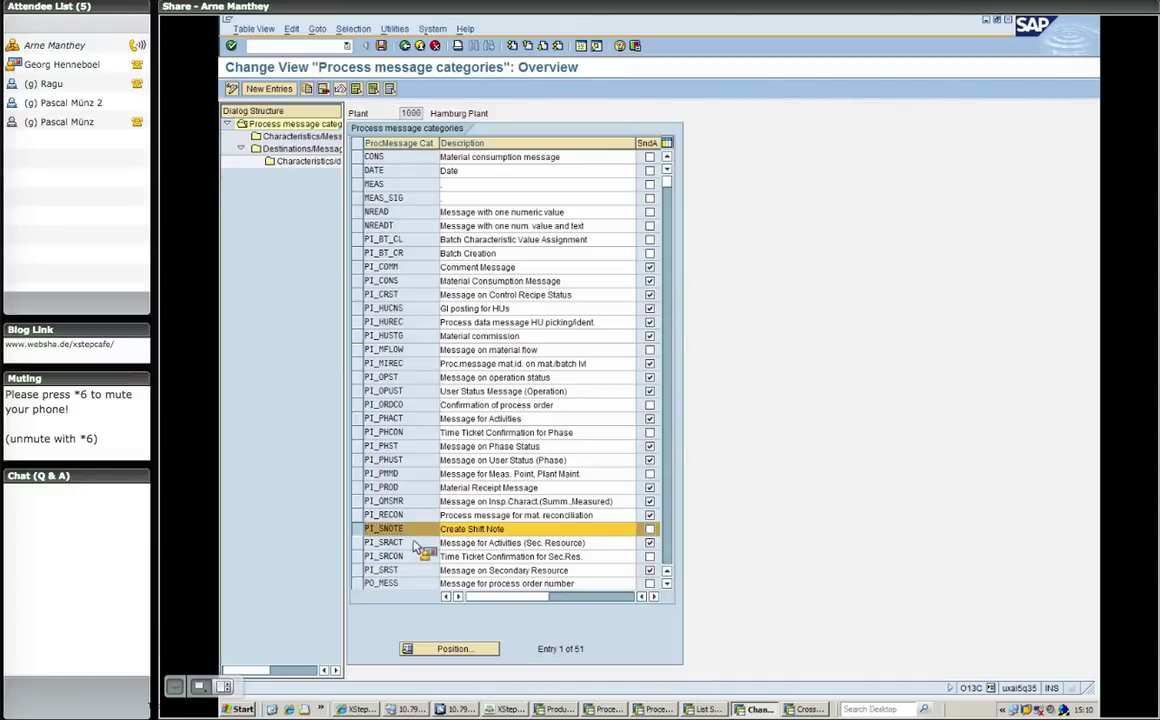
{"action": "left_click", "coordinate": [668, 558]}
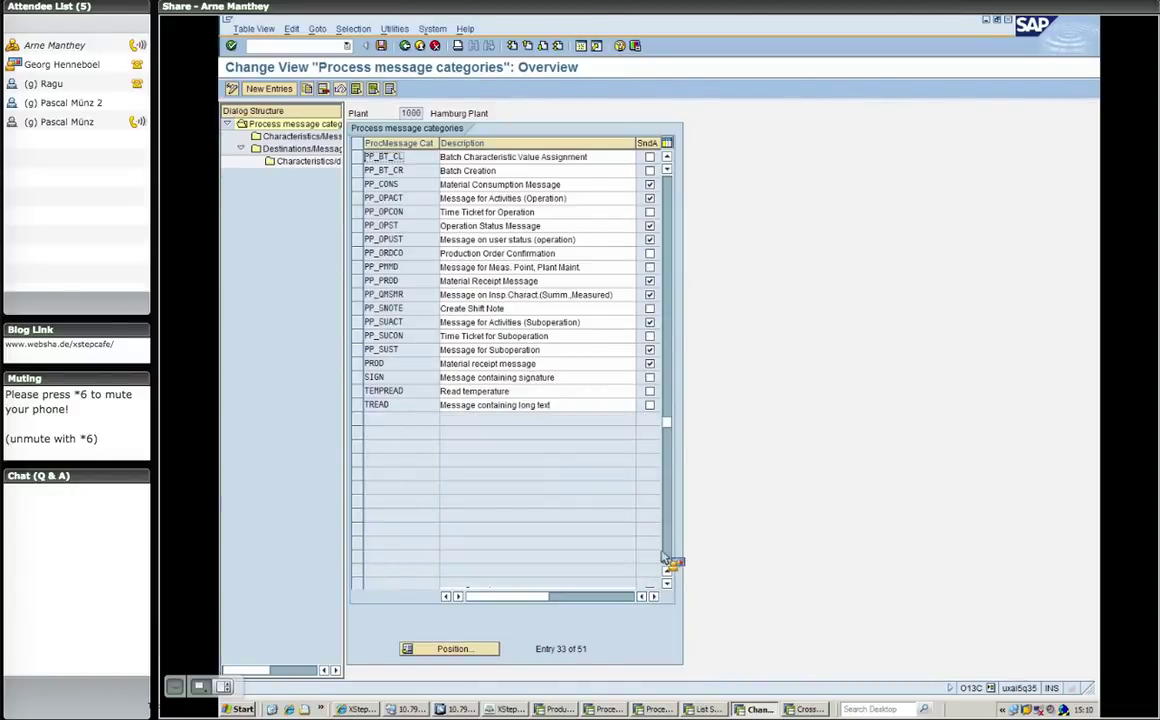
{"action": "left_click", "coordinate": [352, 309]}
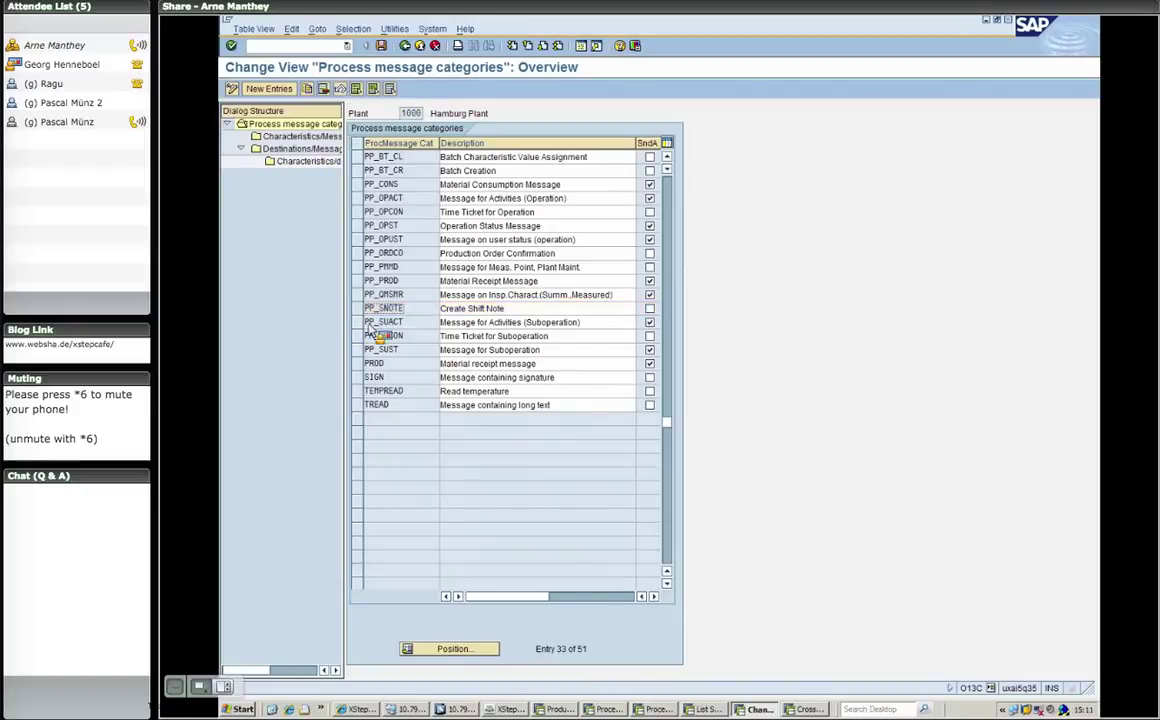
{"action": "double_click", "coordinate": [287, 138]}
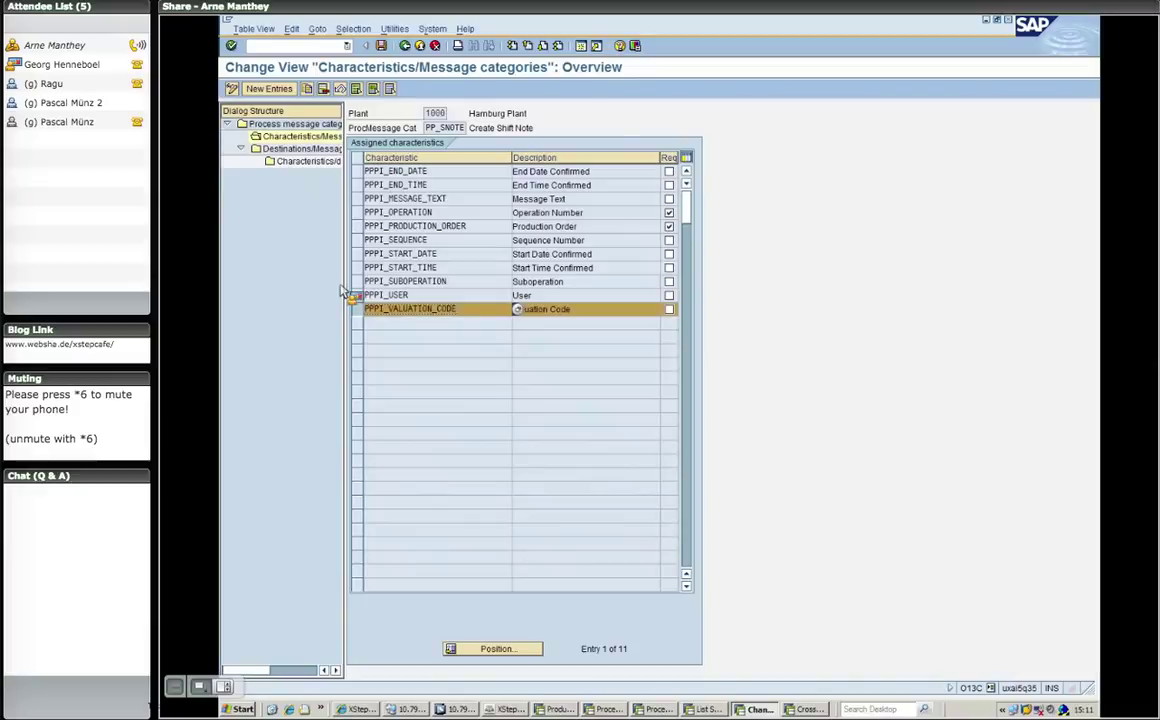
Open the SNOT destination of PP_SNOTE and display its characteristics and destination-specific target fields.
{"action": "double_click", "coordinate": [300, 149]}
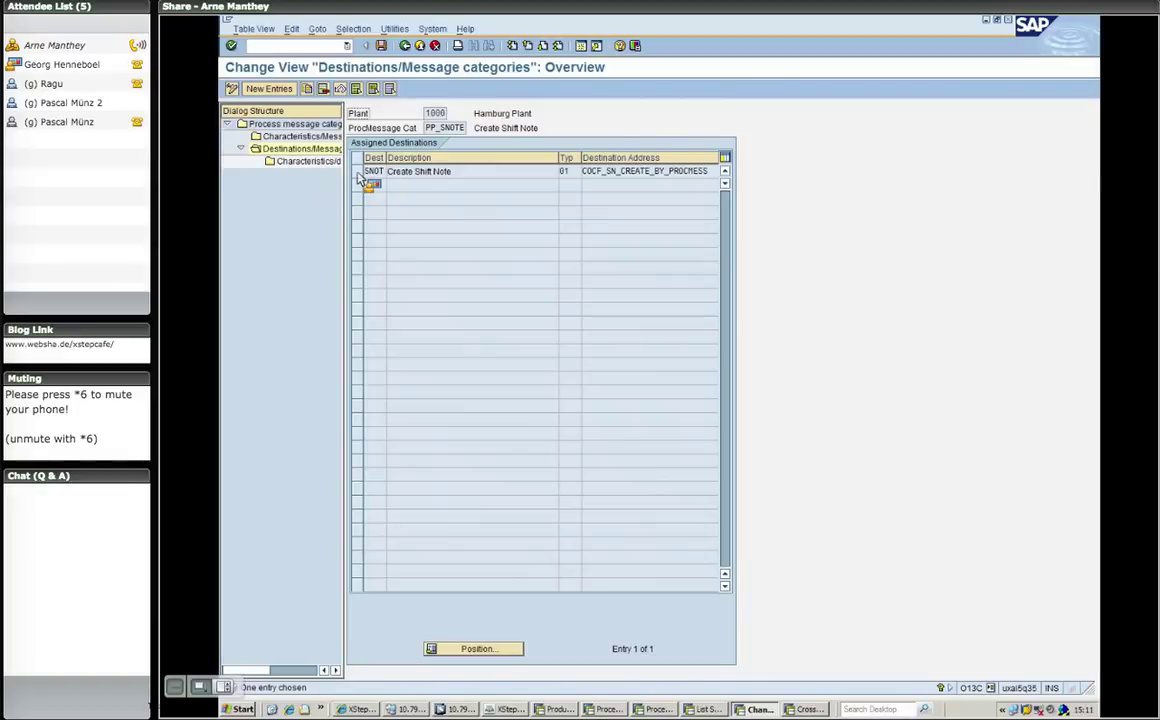
{"action": "left_click", "coordinate": [357, 171]}
{"action": "double_click", "coordinate": [305, 161]}
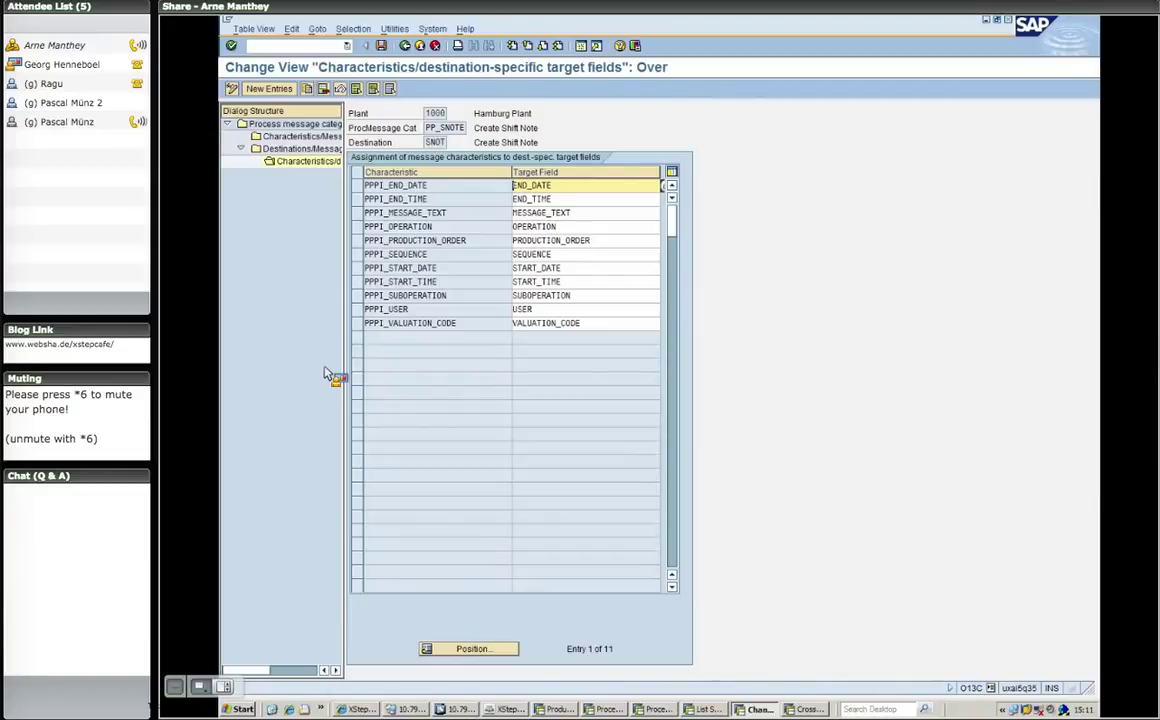
Switch to the cross-plant XSteps repository and review the message characteristics of the PP_SNOTE process message in Shift Notes Table 3.
{"action": "left_click", "coordinate": [806, 709]}
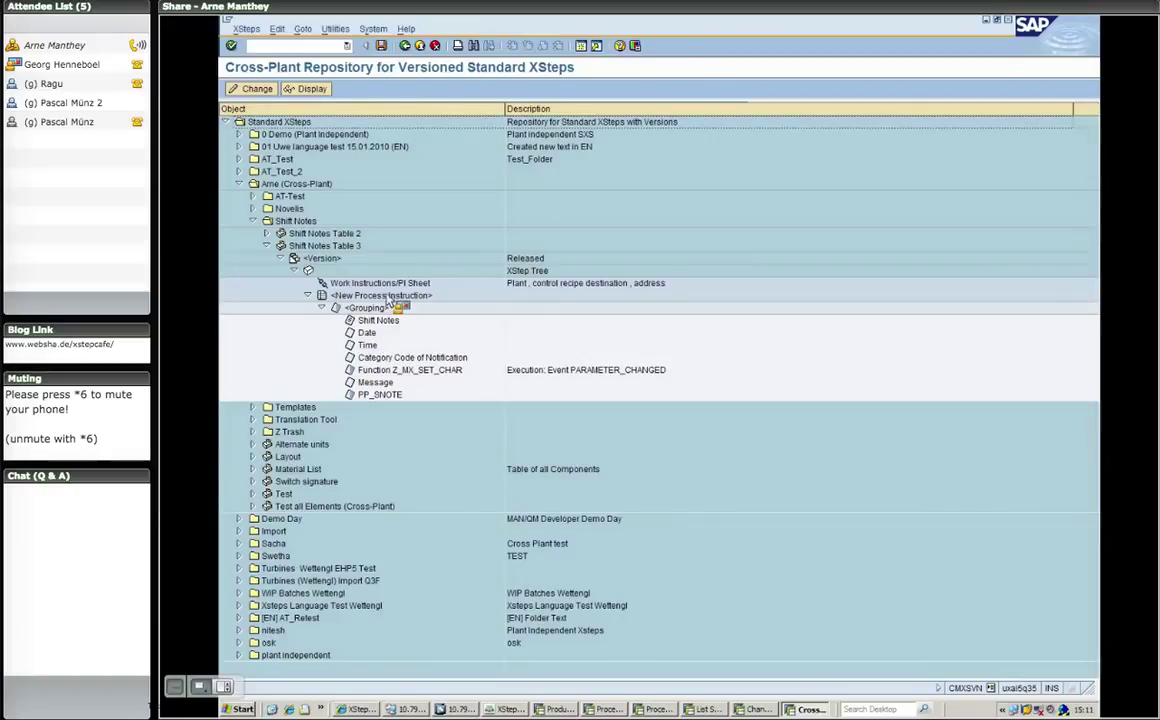
{"action": "left_click_drag", "start_coordinate": [381, 274], "coordinate": [388, 365]}
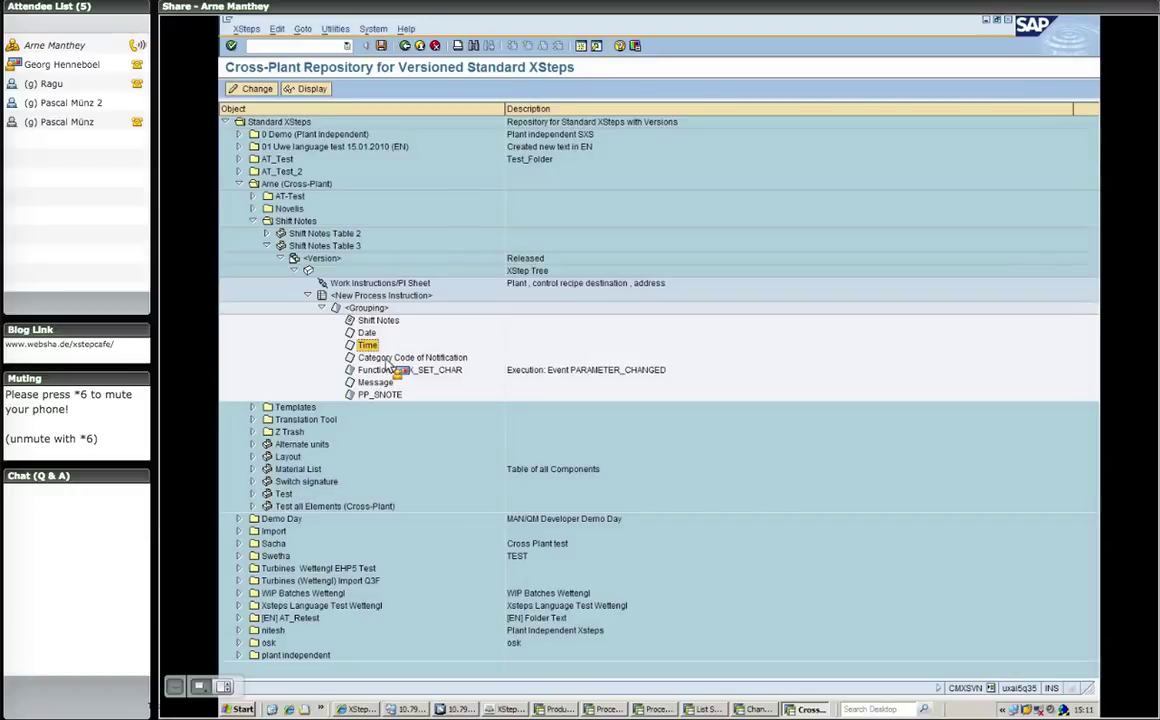
{"action": "left_click_drag", "start_coordinate": [386, 363], "coordinate": [366, 401]}
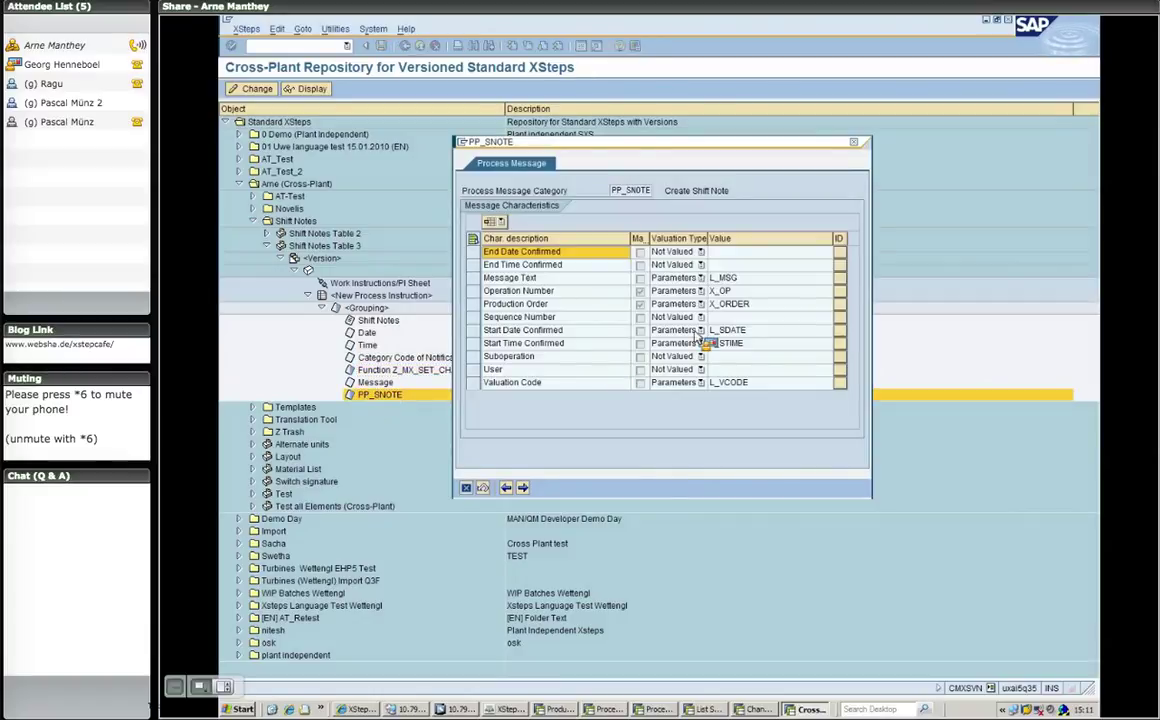
{"action": "left_click", "coordinate": [466, 489]}
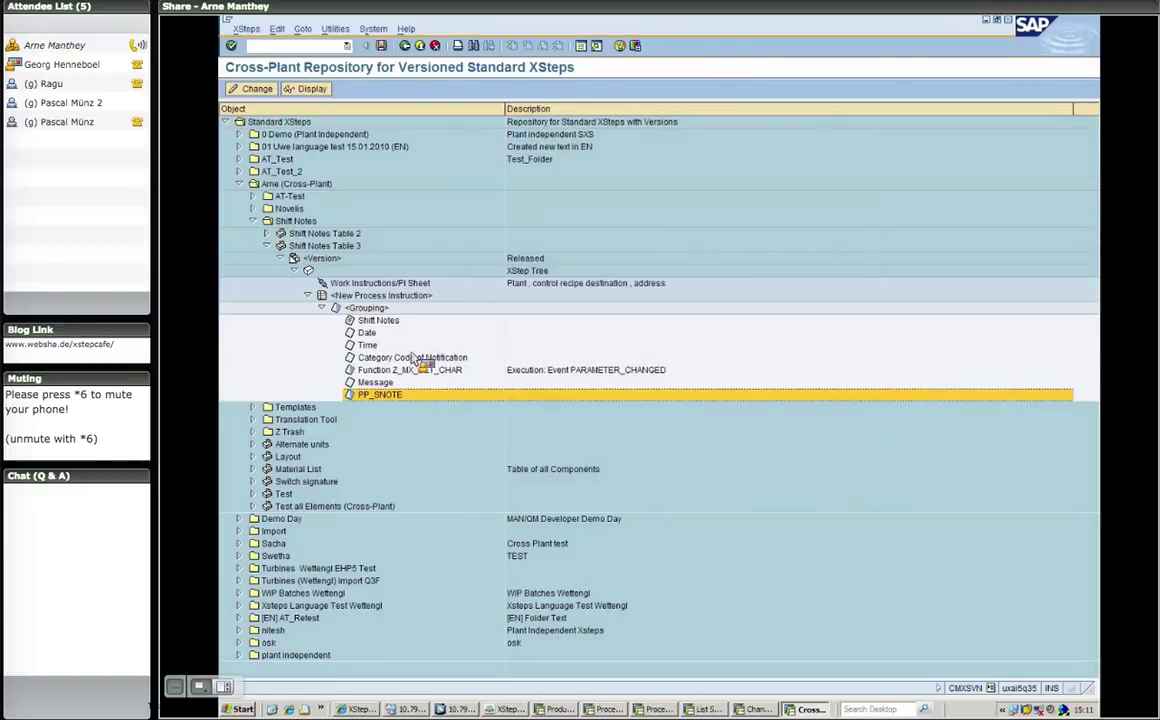
Open the parameters of the XStep tree node in Shift Notes Table 3 and widen the Name column.
{"action": "left_click", "coordinate": [420, 358]}
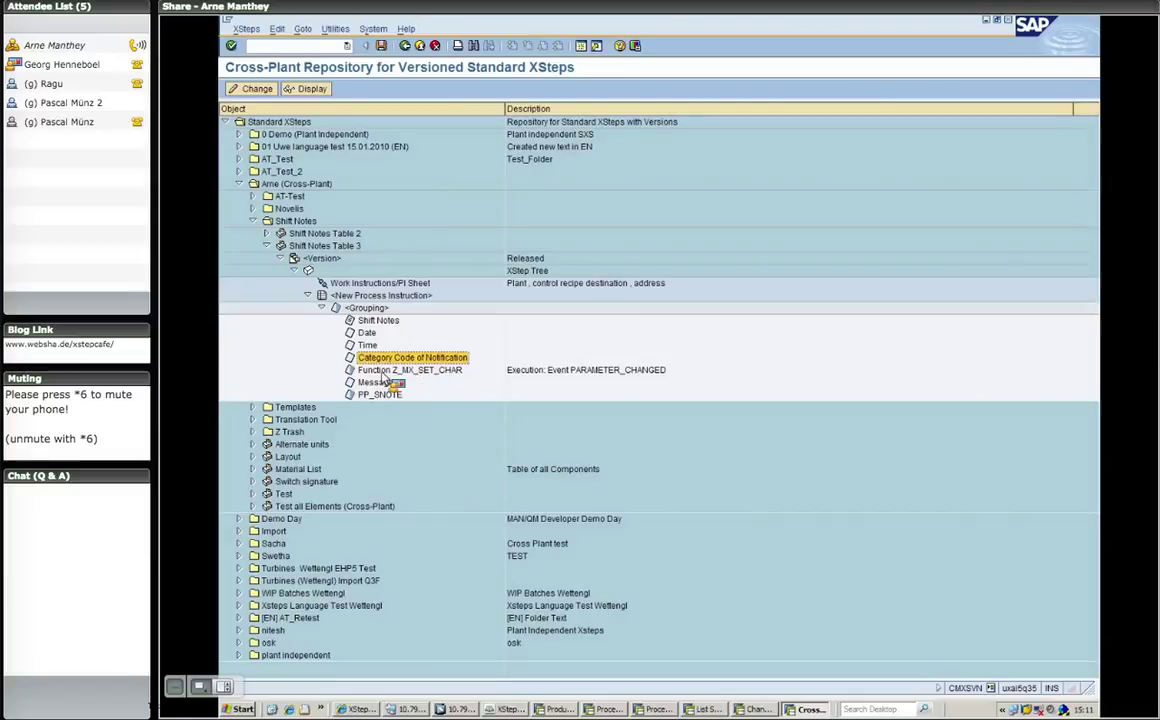
{"action": "left_click_drag", "start_coordinate": [383, 378], "coordinate": [386, 334]}
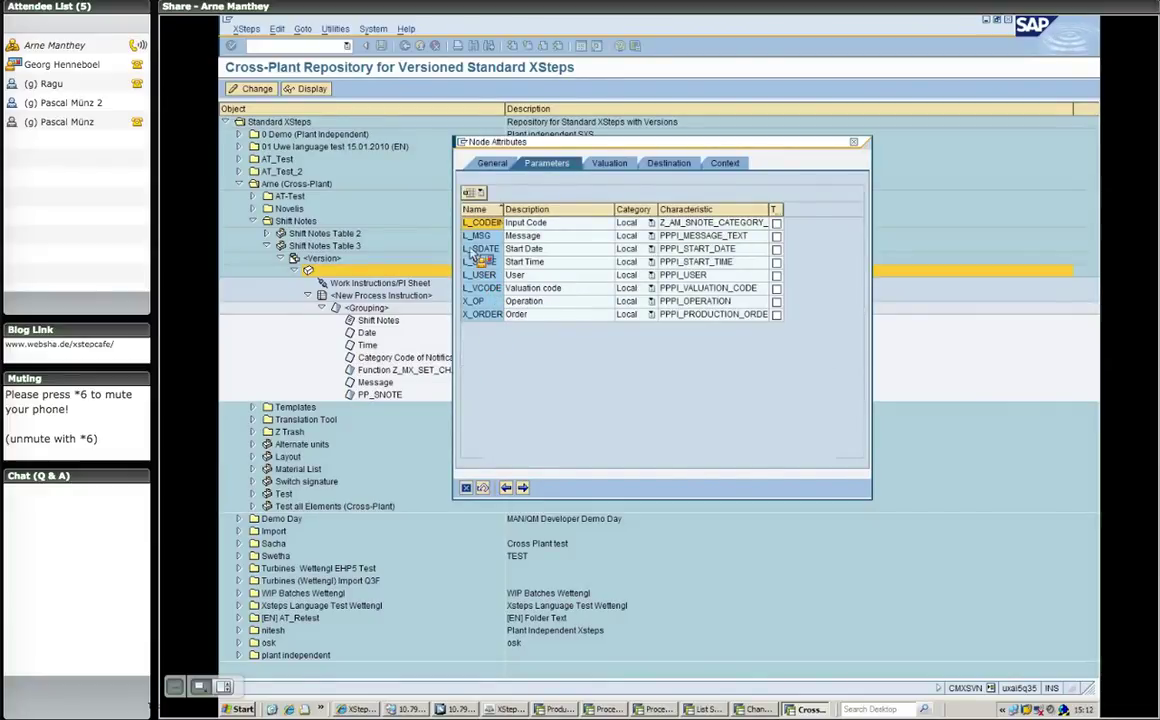
{"action": "left_click_drag", "start_coordinate": [501, 211], "coordinate": [520, 212]}
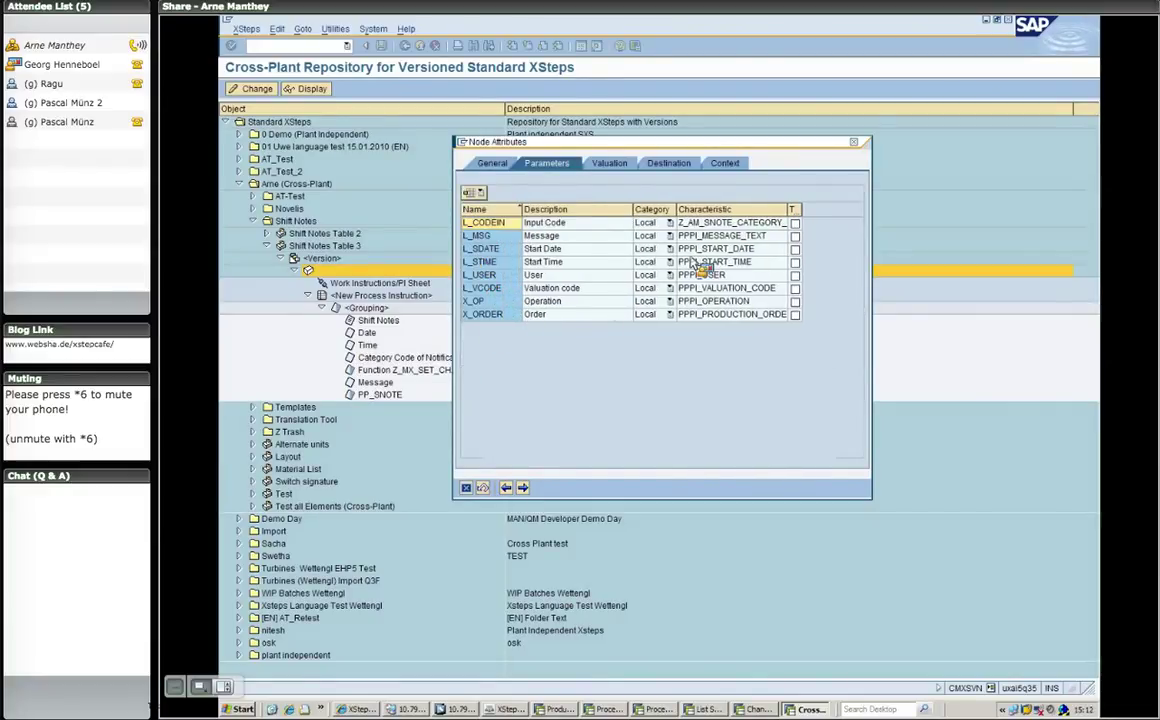
Widen the Characteristic column of the XStep parameter table to read the full characteristic names.
{"action": "left_click", "coordinate": [791, 221]}
{"action": "left_click_drag", "start_coordinate": [791, 221], "coordinate": [828, 219]}
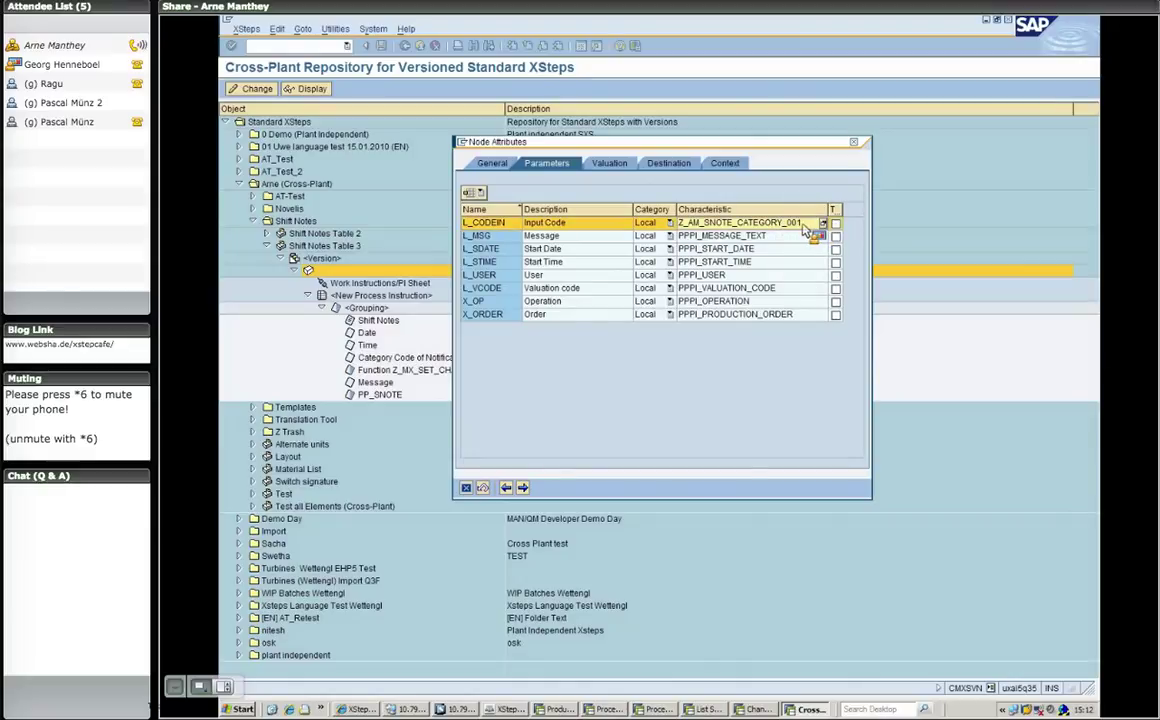
In the Process Manufacturing Cockpit, fill in the operation 0010 shift note with "This is some test message", time 15:12:00 and category Damage.
{"action": "left_click", "coordinate": [513, 287]}
{"action": "mouse_move", "coordinate": [513, 287]}
{"action": "left_mouse_down"}
{"action": "mouse_move", "coordinate": [704, 288]}
{"action": "mouse_move", "coordinate": [790, 302]}
{"action": "mouse_move", "coordinate": [781, 295]}
{"action": "mouse_move", "coordinate": [507, 482]}
{"action": "mouse_move", "coordinate": [463, 497]}
{"action": "mouse_move", "coordinate": [395, 398]}
{"action": "mouse_move", "coordinate": [350, 360]}
{"action": "mouse_move", "coordinate": [507, 391]}
{"action": "mouse_move", "coordinate": [349, 376]}
{"action": "mouse_move", "coordinate": [343, 363]}
{"action": "mouse_move", "coordinate": [568, 503]}
{"action": "mouse_move", "coordinate": [570, 676]}
{"action": "mouse_move", "coordinate": [665, 709]}
{"action": "mouse_move", "coordinate": [620, 709]}
{"action": "mouse_move", "coordinate": [590, 632]}
{"action": "mouse_move", "coordinate": [502, 290]}
{"action": "mouse_move", "coordinate": [435, 272]}
{"action": "mouse_move", "coordinate": [595, 280]}
{"action": "mouse_move", "coordinate": [510, 280]}
{"action": "left_mouse_up"}
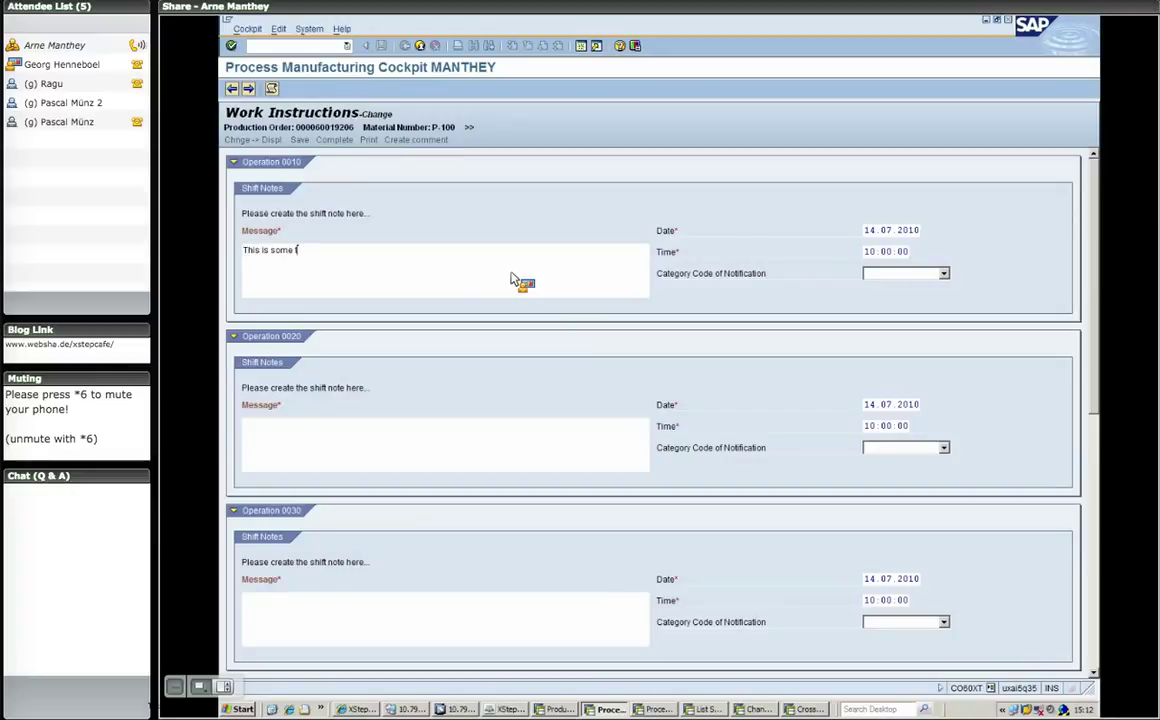
{"action": "left_click_drag", "start_coordinate": [512, 280], "coordinate": [918, 309]}
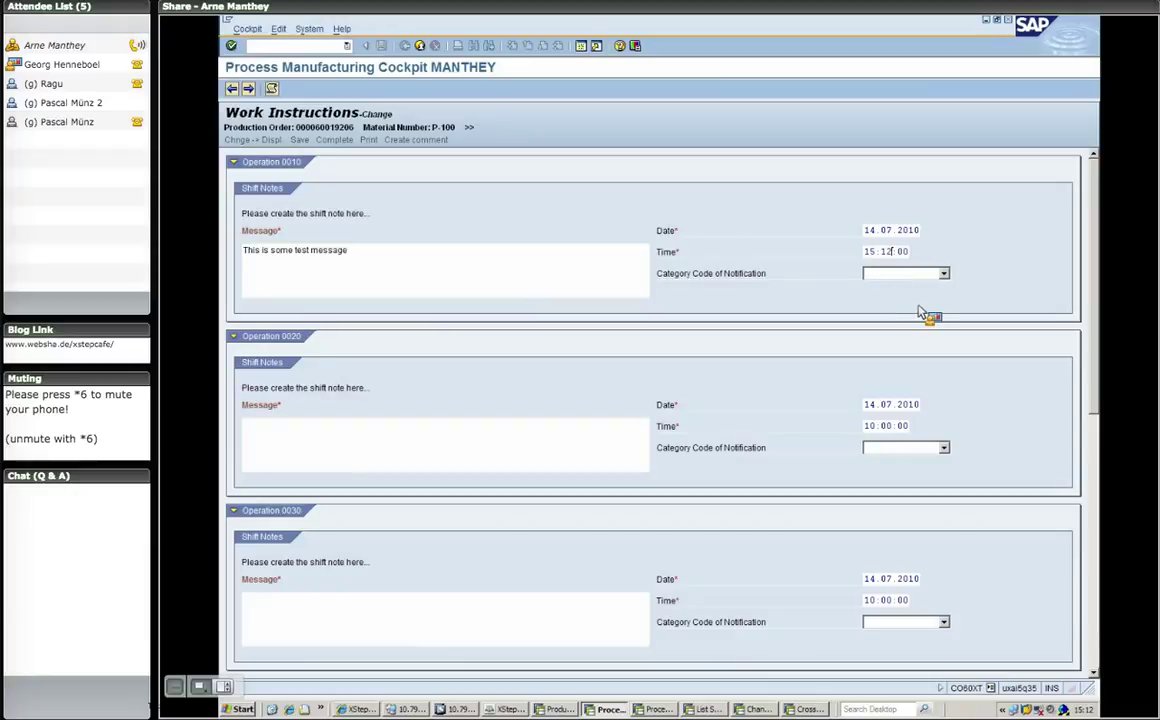
{"action": "mouse_move", "coordinate": [919, 311]}
{"action": "left_mouse_down"}
{"action": "mouse_move", "coordinate": [922, 284]}
{"action": "mouse_move", "coordinate": [962, 289]}
{"action": "mouse_move", "coordinate": [910, 322]}
{"action": "left_mouse_up"}
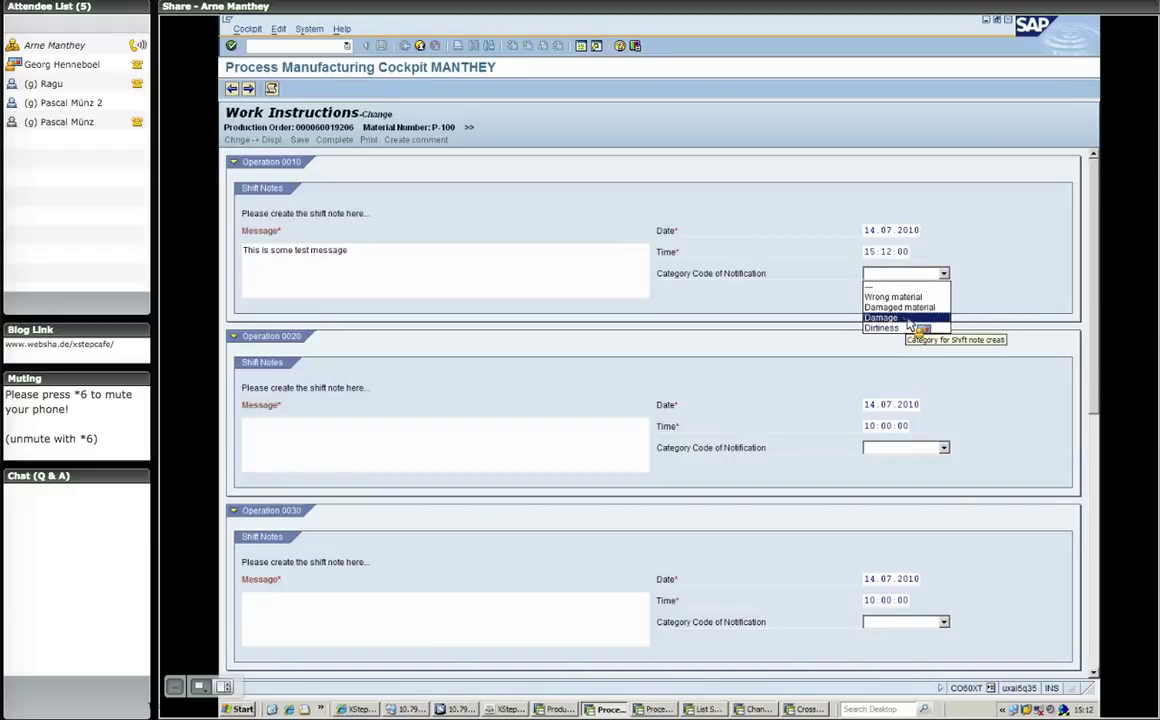
{"action": "left_click", "coordinate": [910, 322]}
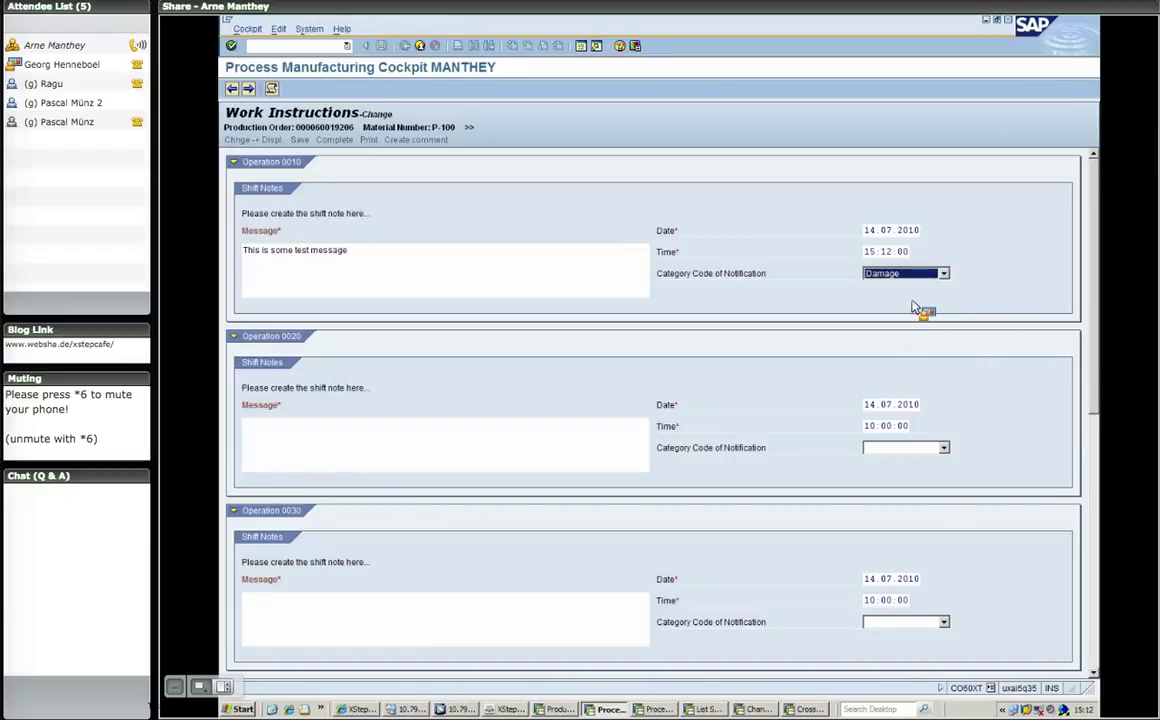
Complete the shift note process instruction of operation 0010.
{"action": "right_click", "coordinate": [638, 286]}
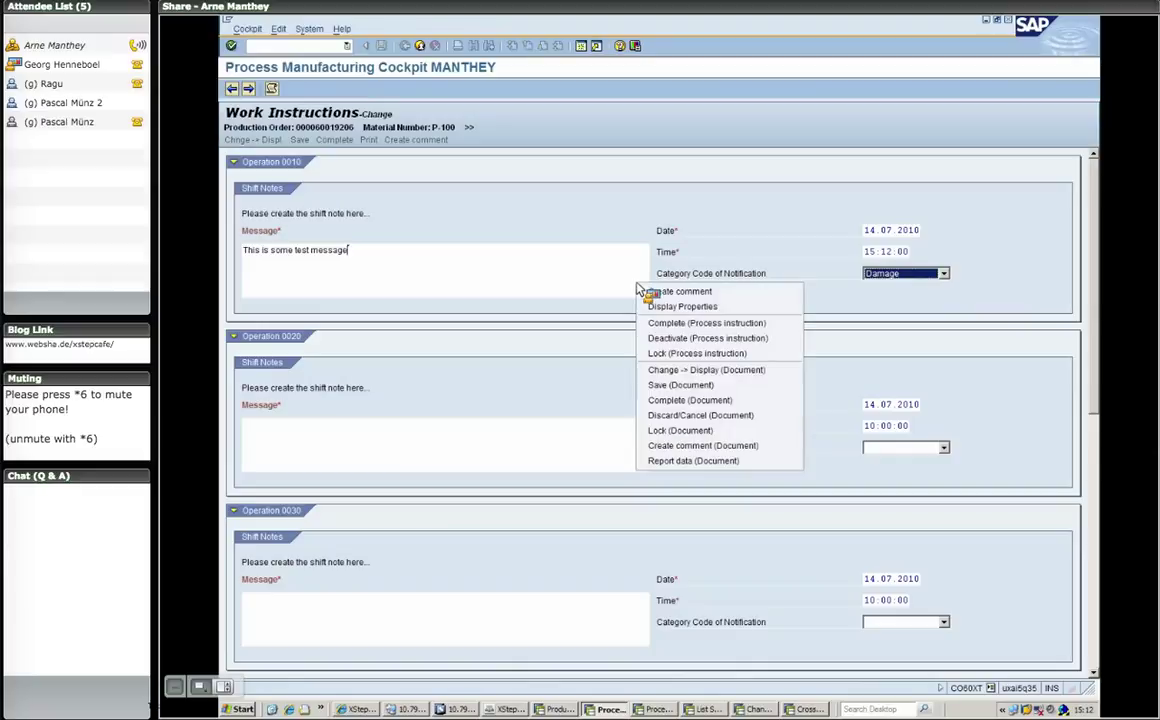
{"action": "left_click", "coordinate": [670, 323]}
{"action": "left_click", "coordinate": [400, 262]}
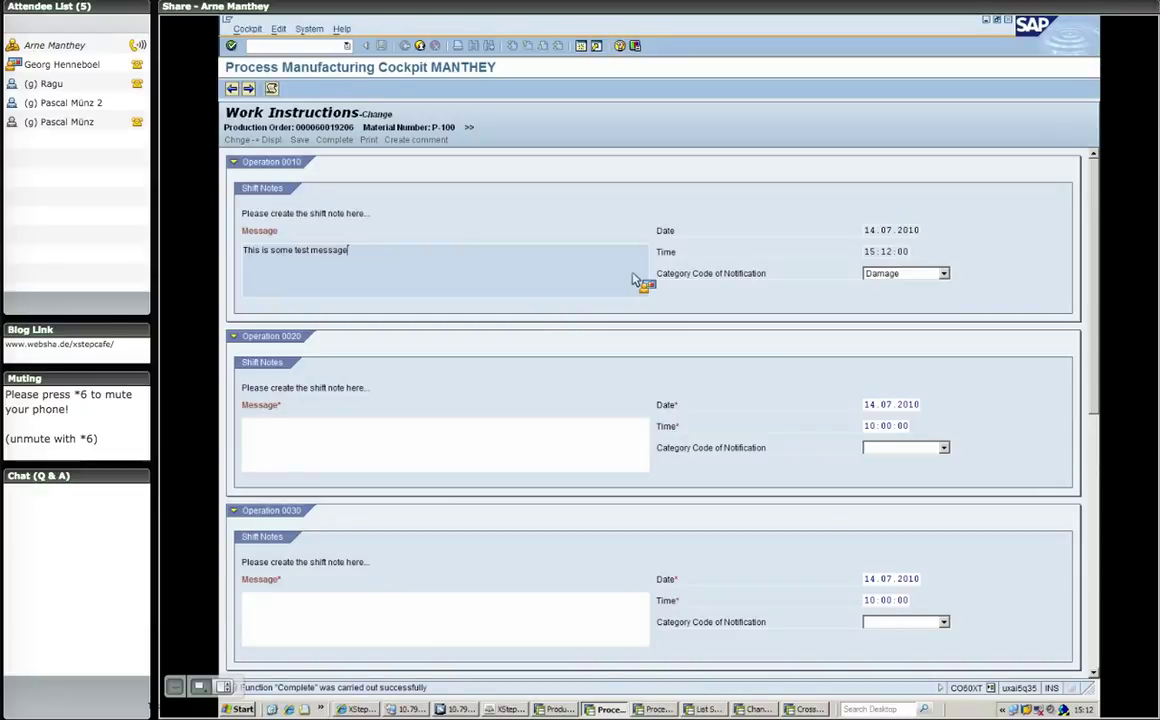
Create the comment "Message by using a comment in PI Sheet" on the category code field of operation 0010.
{"action": "right_click", "coordinate": [880, 280]}
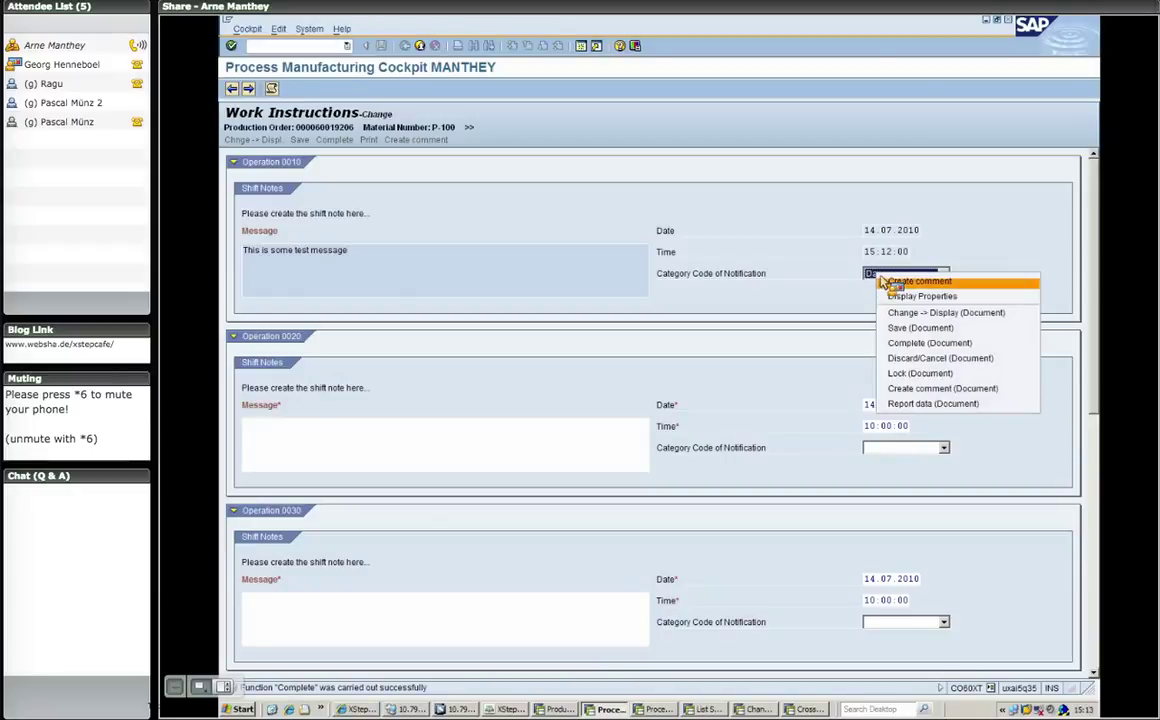
{"action": "left_click", "coordinate": [897, 282]}
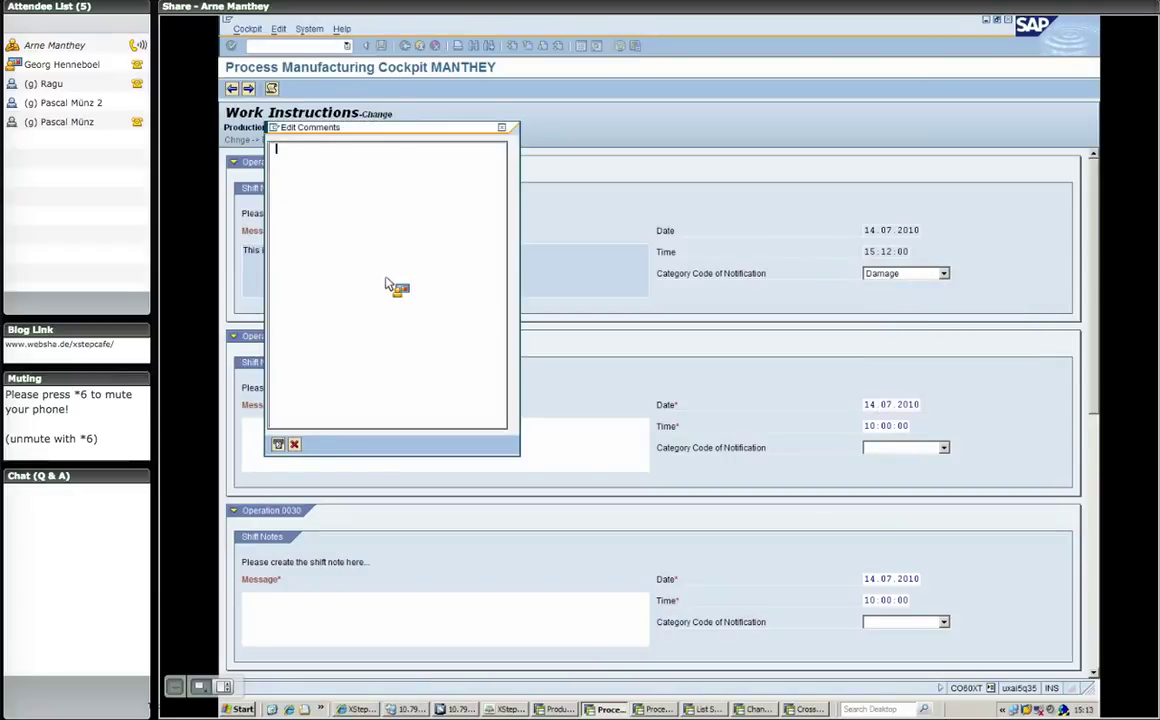
{"action": "type", "text": "Message by using a comment in PI Sheet"}
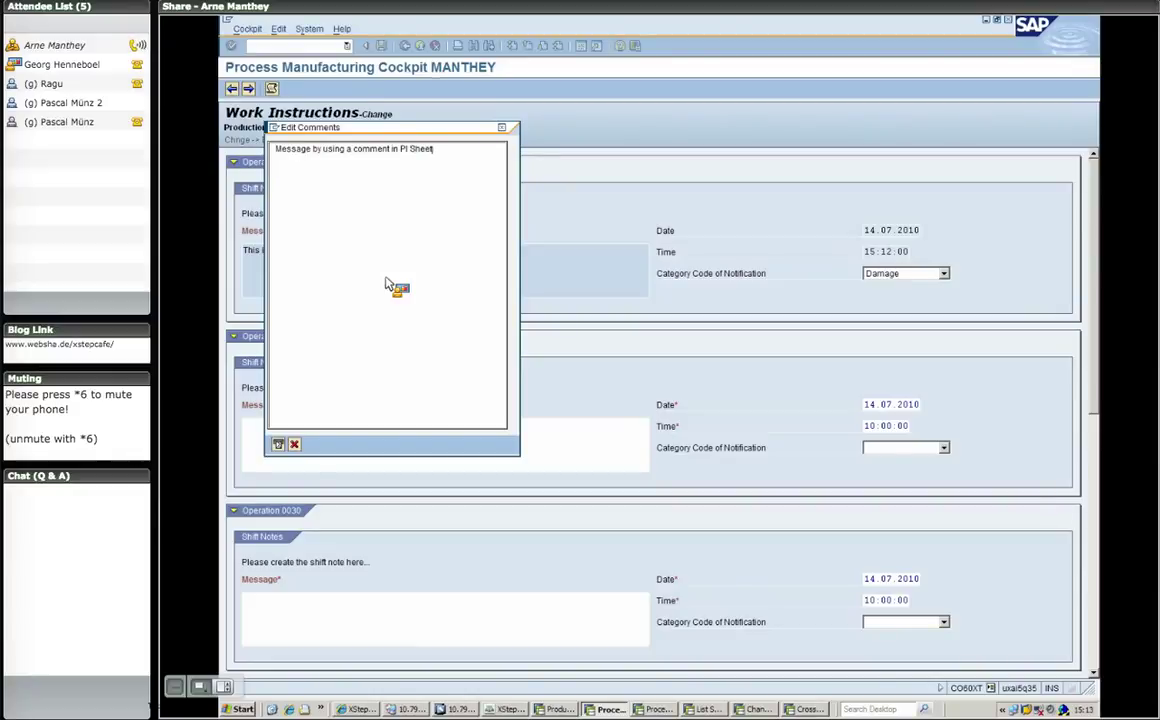
{"action": "left_click", "coordinate": [279, 445]}
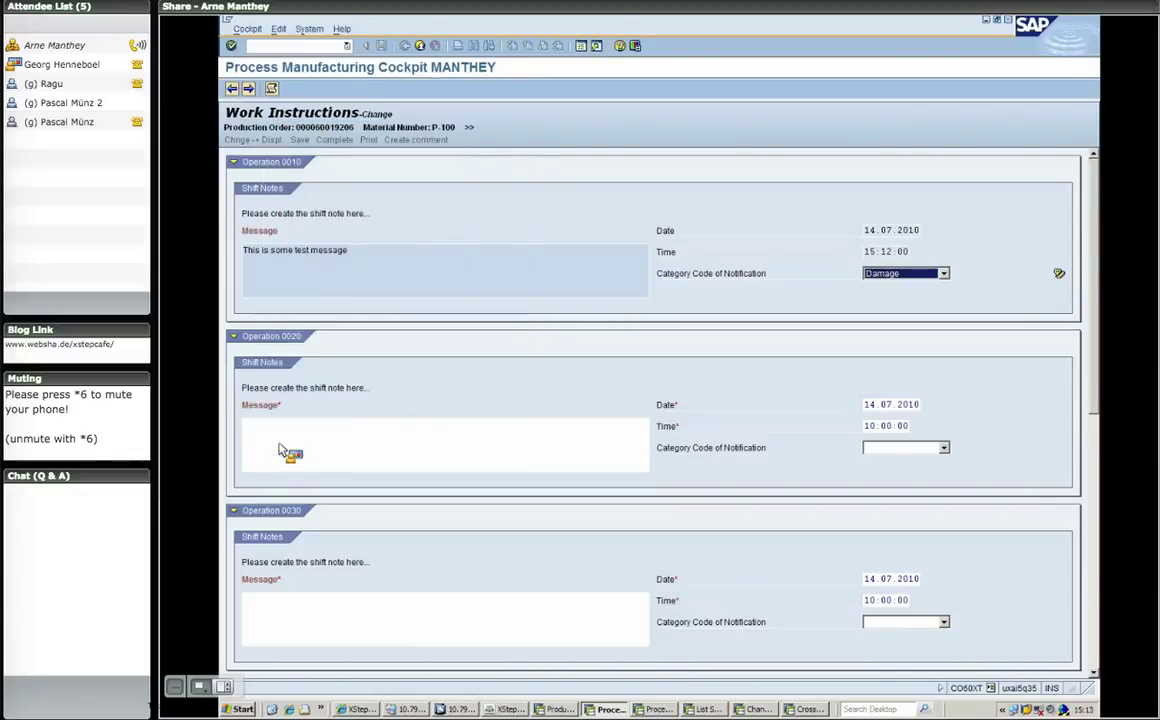
Switch to the Process Message Monitor, refresh the messages, and send the unsent PP_SNOTE and PI_COMM messages.
{"action": "left_click", "coordinate": [656, 709]}
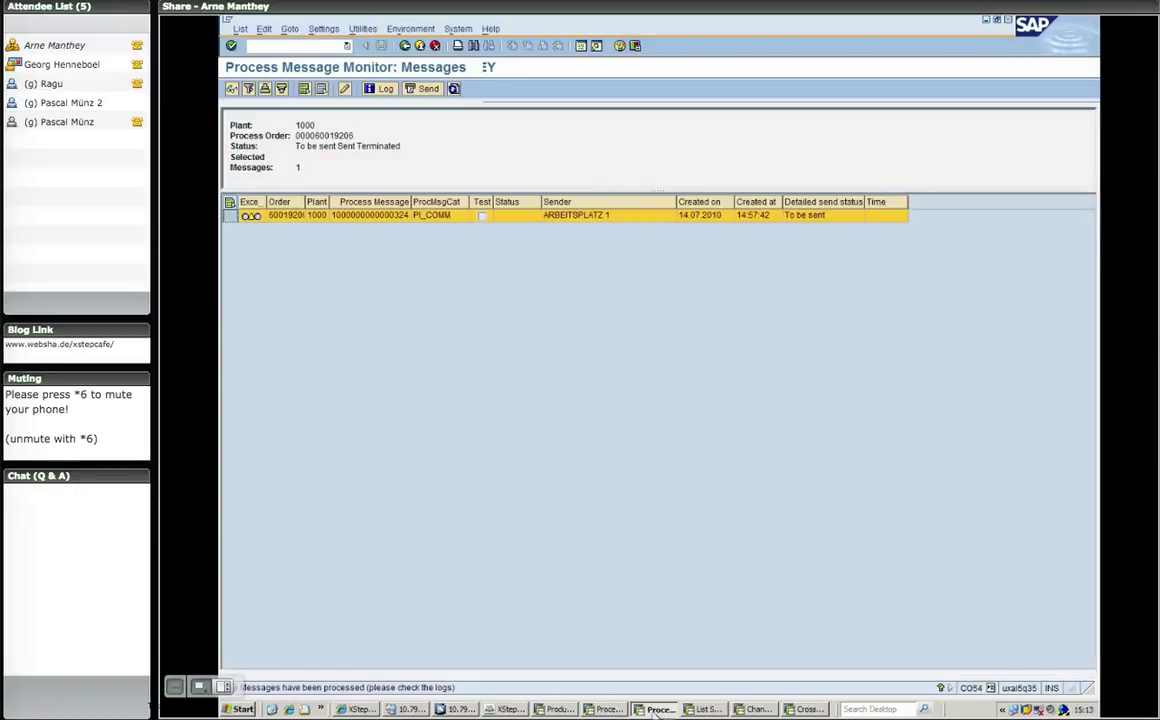
{"action": "left_click", "coordinate": [455, 88]}
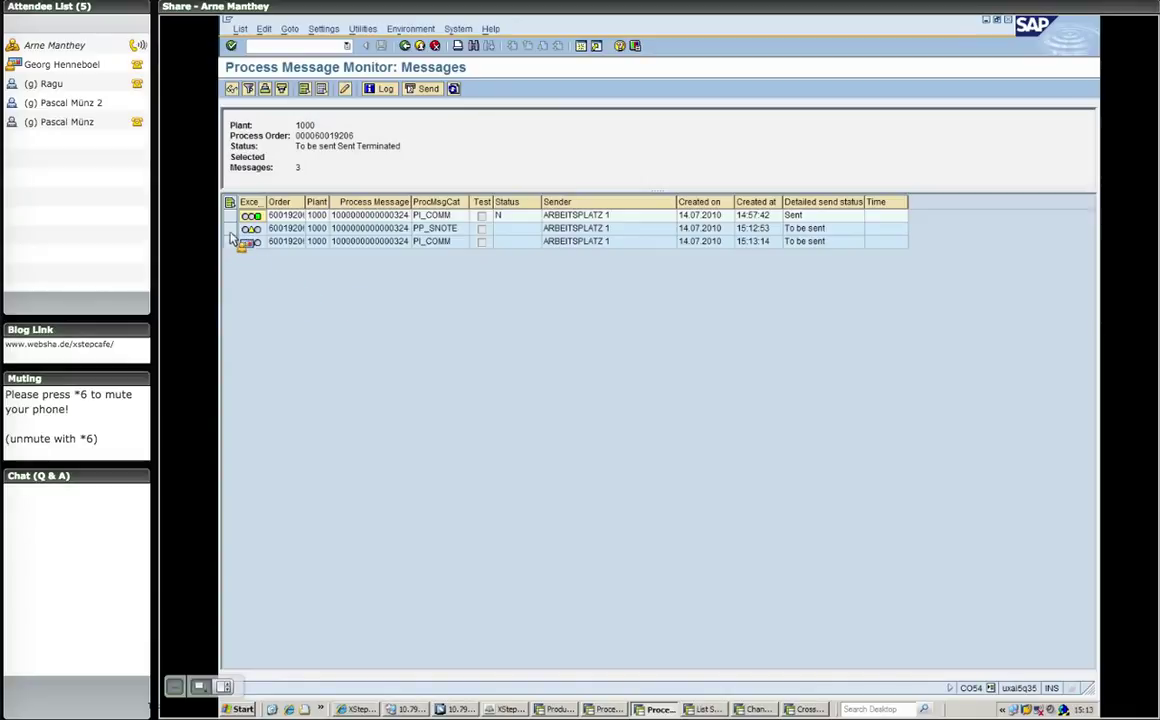
{"action": "left_click_drag", "start_coordinate": [232, 241], "coordinate": [230, 230]}
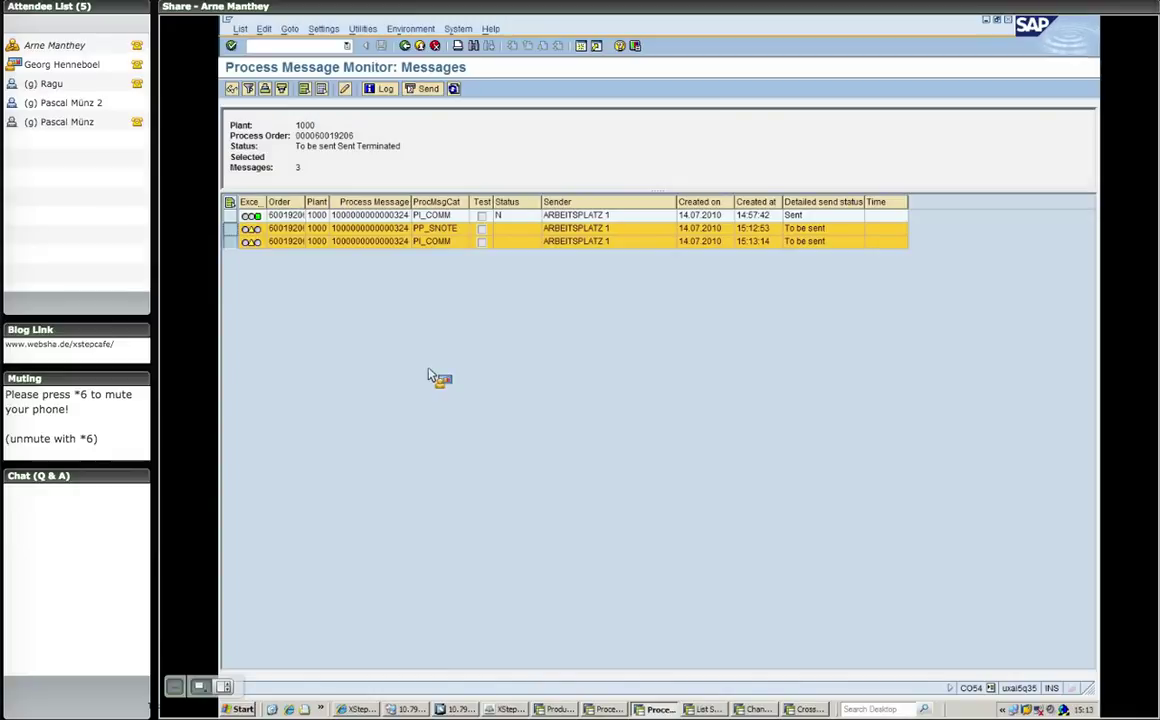
{"action": "left_click", "coordinate": [425, 88]}
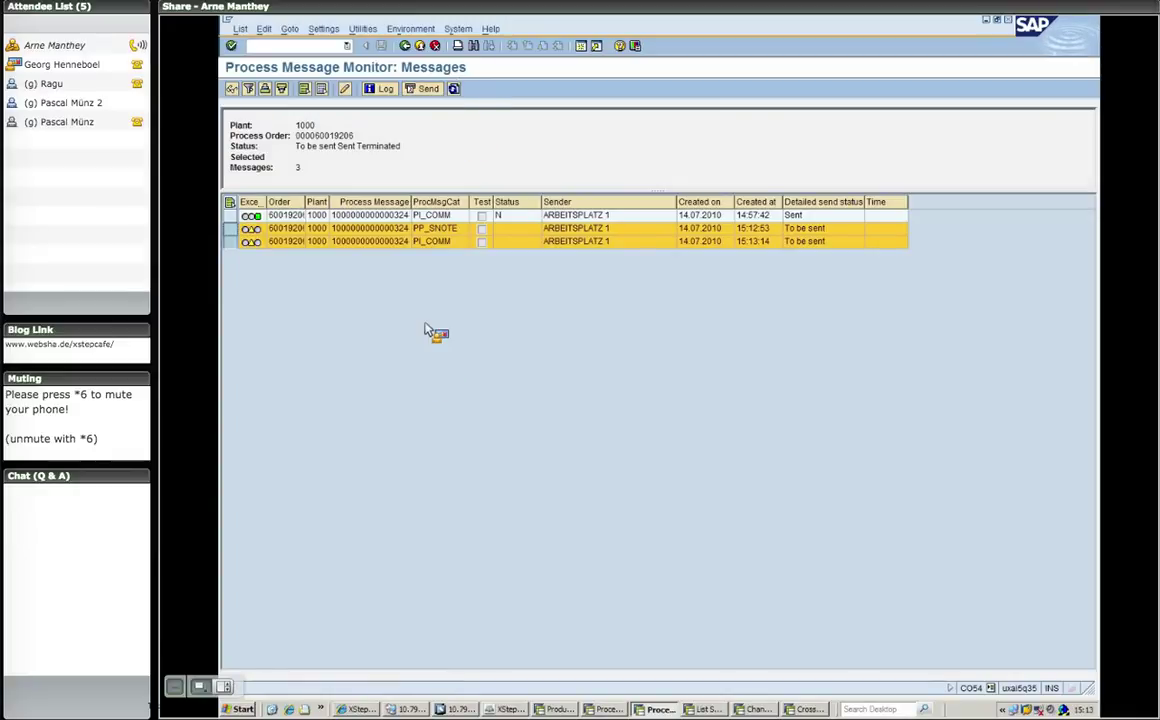
Display the processing log of the PP_SNOTE message, review its entries, and close it.
{"action": "left_click", "coordinate": [230, 228]}
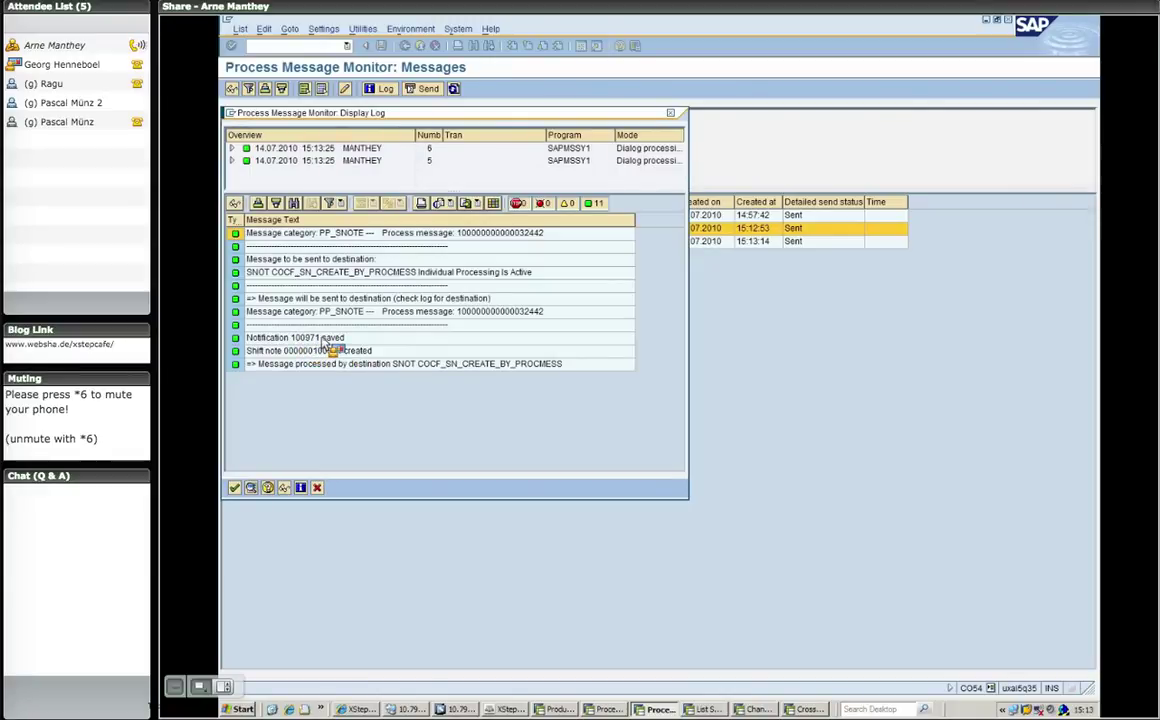
{"action": "left_click", "coordinate": [316, 488]}
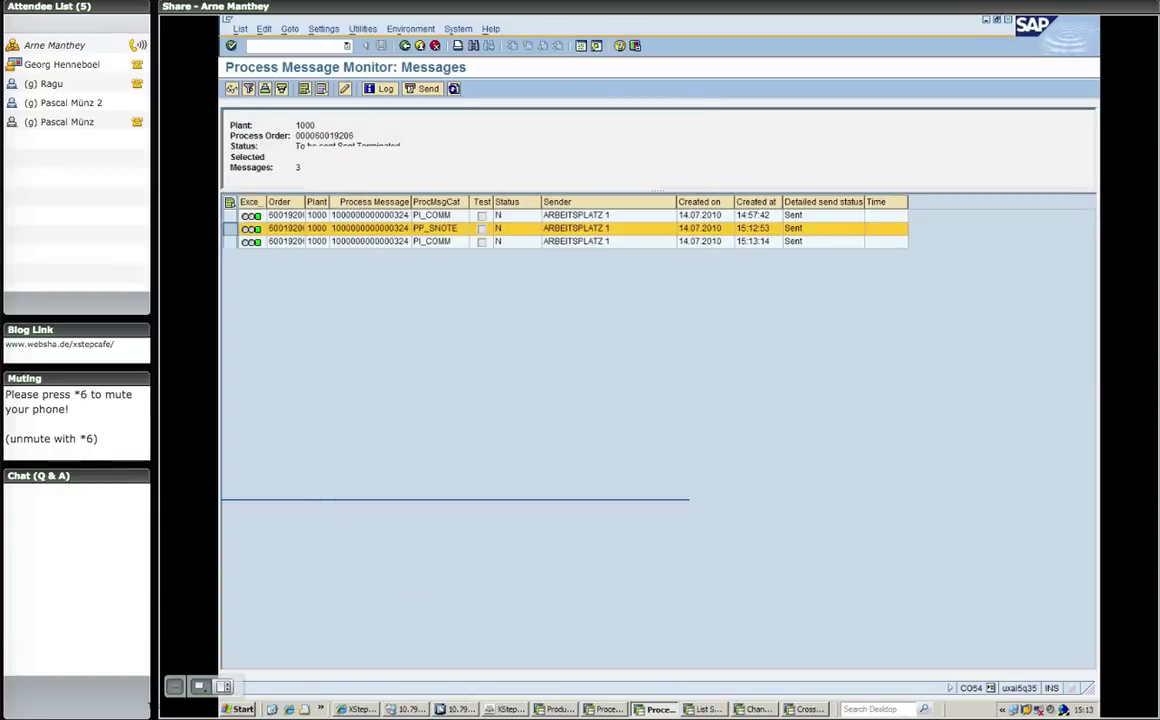
Switch to the shift notes list and rerun its selection for the same production order.
{"action": "left_click", "coordinate": [708, 709]}
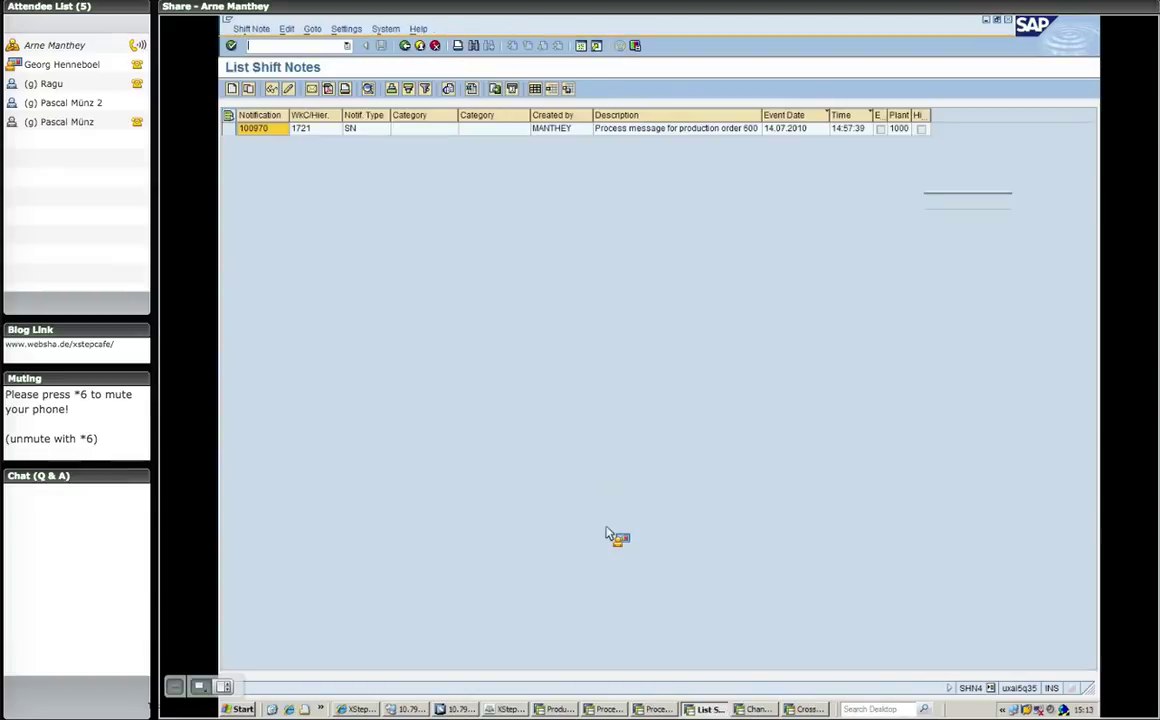
{"action": "left_click", "coordinate": [405, 47]}
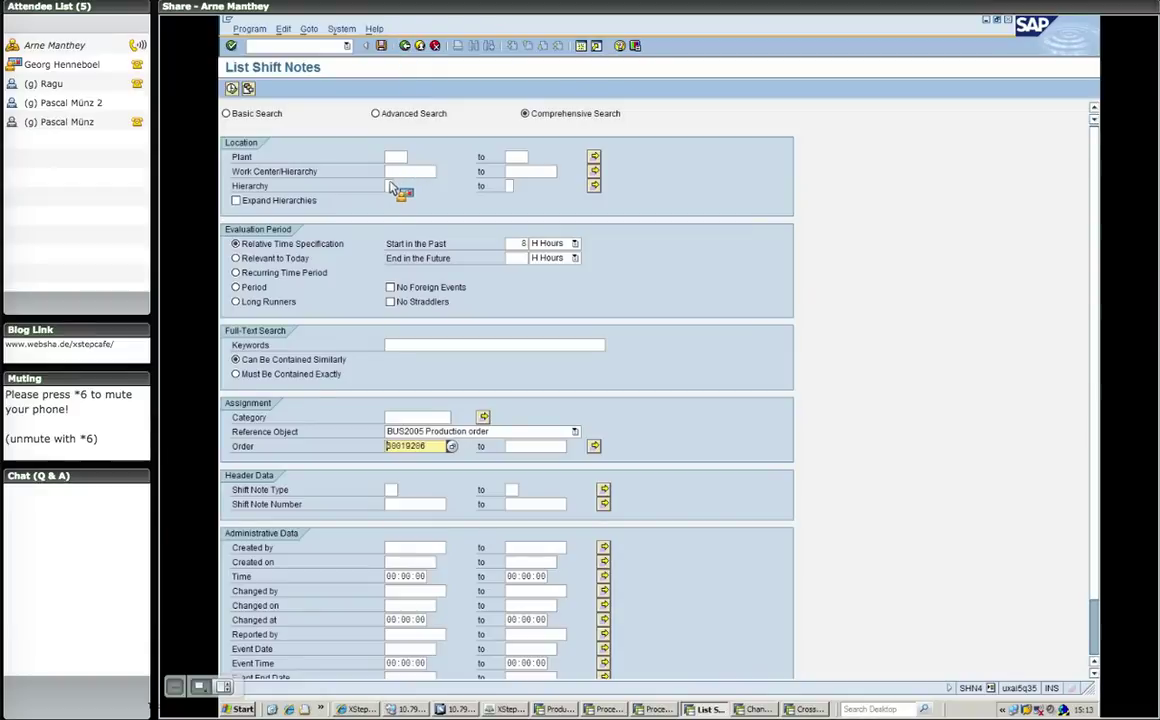
{"action": "left_click", "coordinate": [285, 185]}
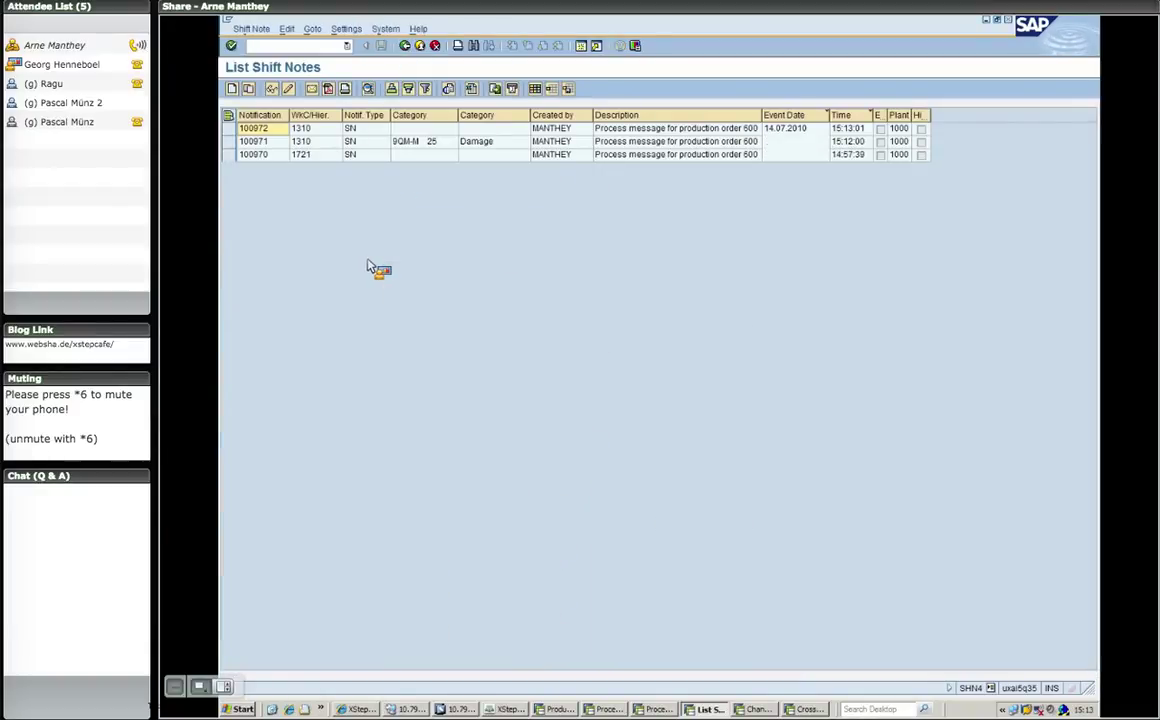
Compare the two newest shift notes, open the one timed 15:13:01, review its comment text, and return to the list.
{"action": "left_click_drag", "start_coordinate": [229, 128], "coordinate": [229, 141]}
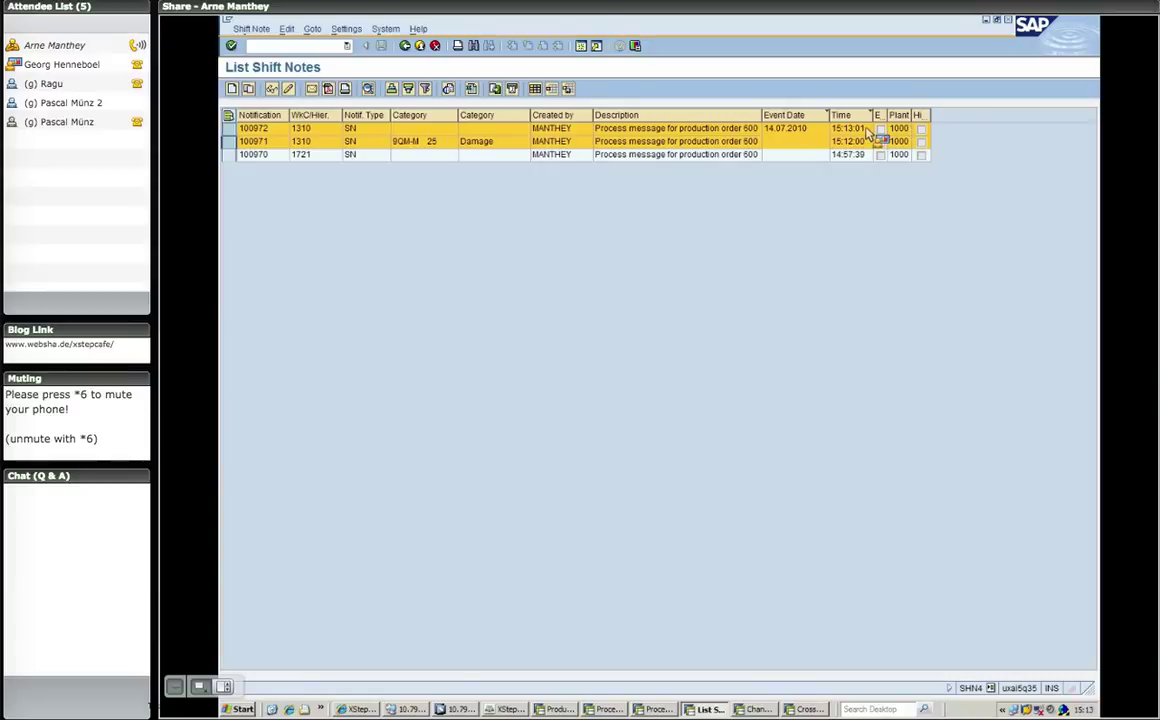
{"action": "left_click", "coordinate": [238, 141]}
{"action": "double_click", "coordinate": [249, 129]}
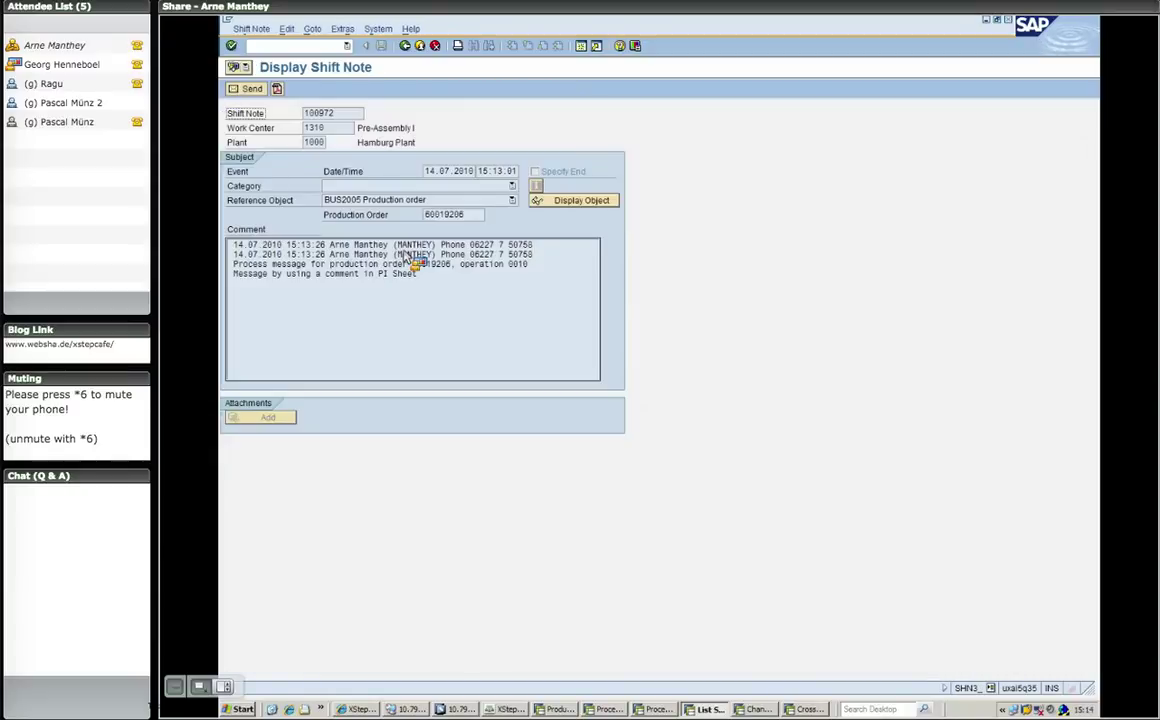
{"action": "left_click_drag", "start_coordinate": [418, 273], "coordinate": [365, 192]}
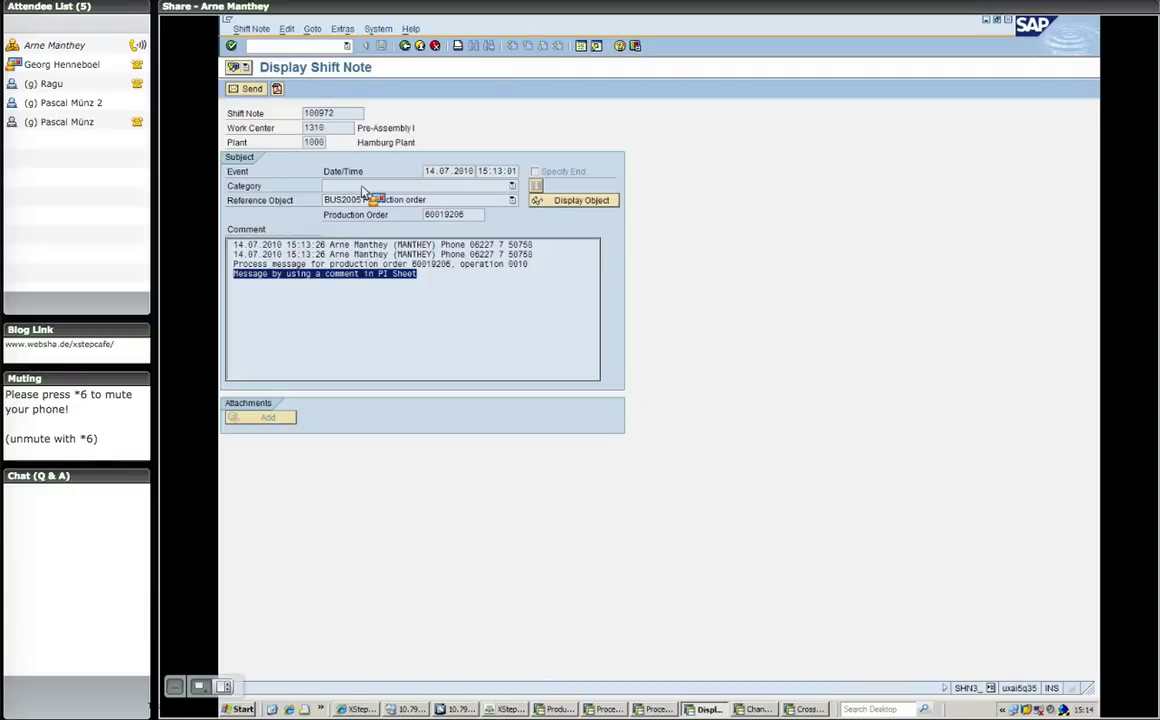
{"action": "left_click", "coordinate": [405, 45]}
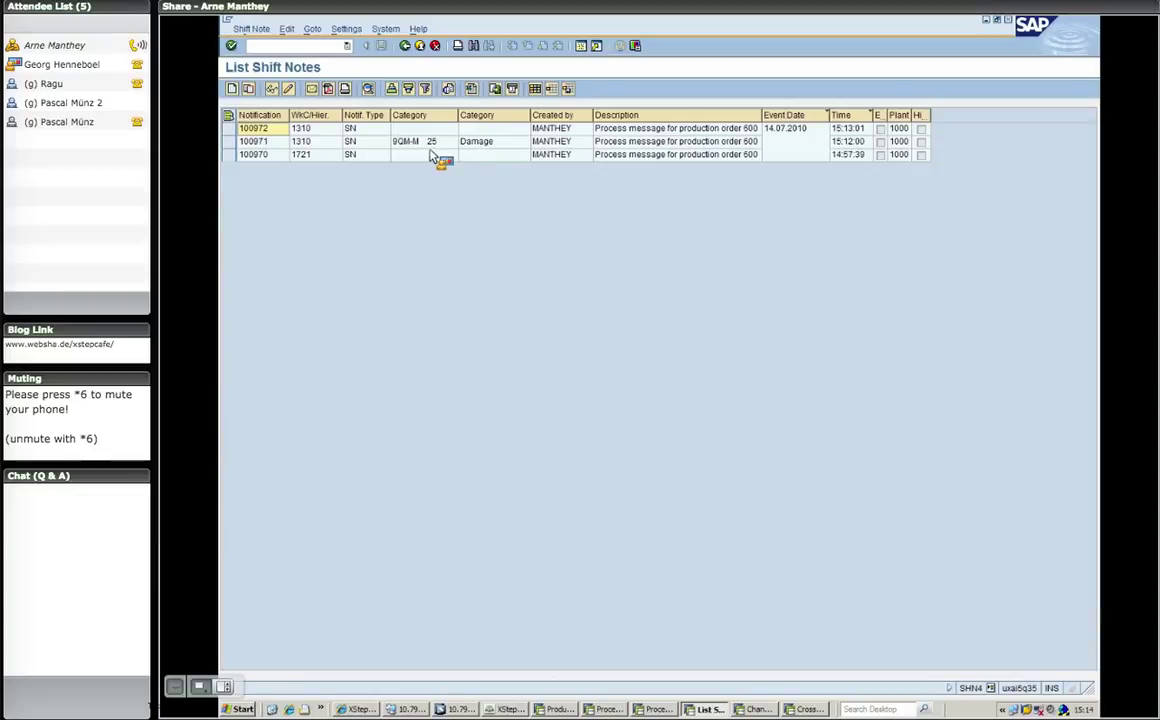
Open the shift note with category Damage, review its details and comment, and return to the list.
{"action": "double_click", "coordinate": [482, 147]}
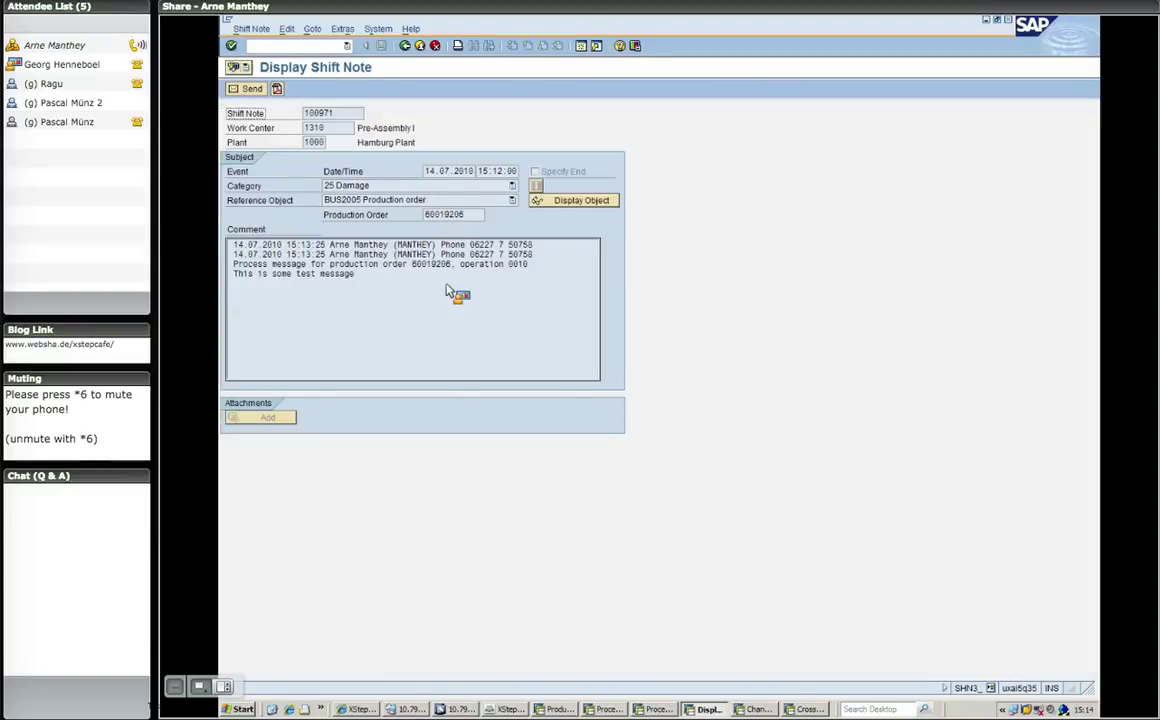
{"action": "left_click", "coordinate": [405, 46]}
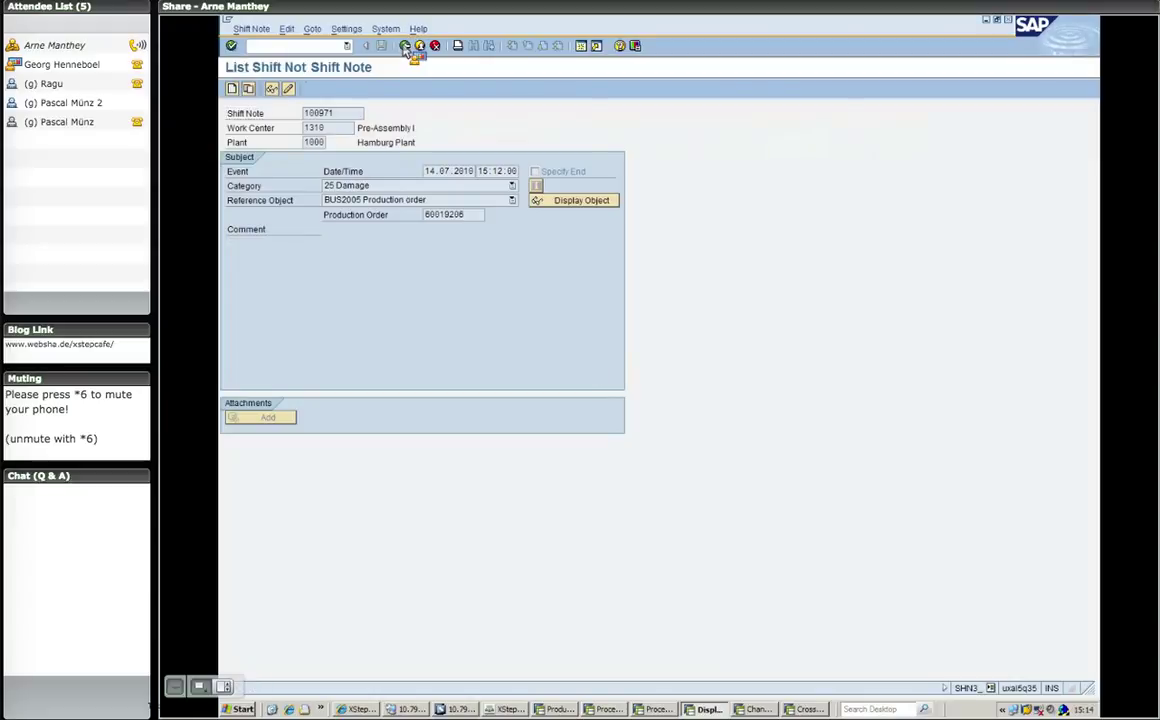